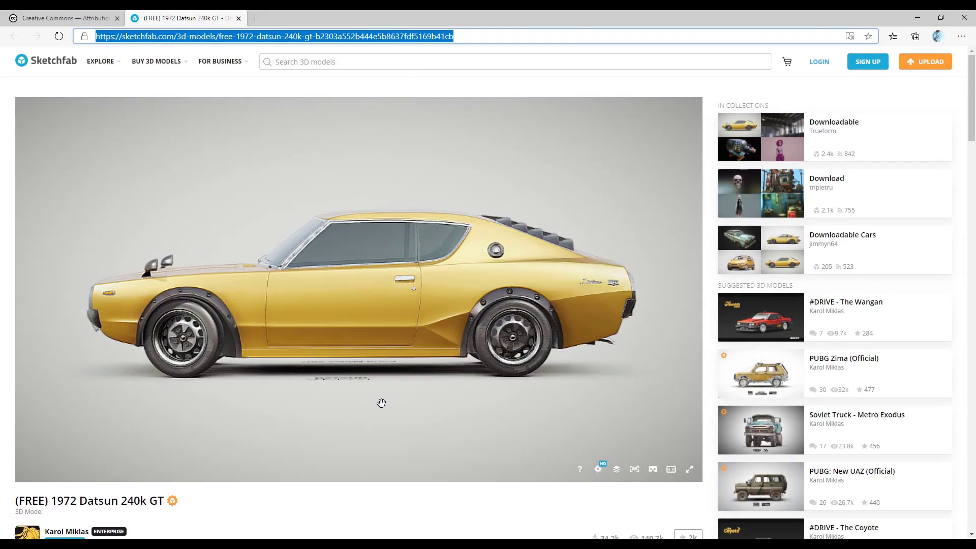
Inspect the 1972 Datsun 240k GT model and its page details on Sketchfab, and switch to Blender
{"action": "left_click_drag", "start_coordinate": [359, 347], "coordinate": [403, 226]}
{"action": "scroll", "coordinate": [285, 499], "scroll_direction": "down", "scroll_amount": 4}
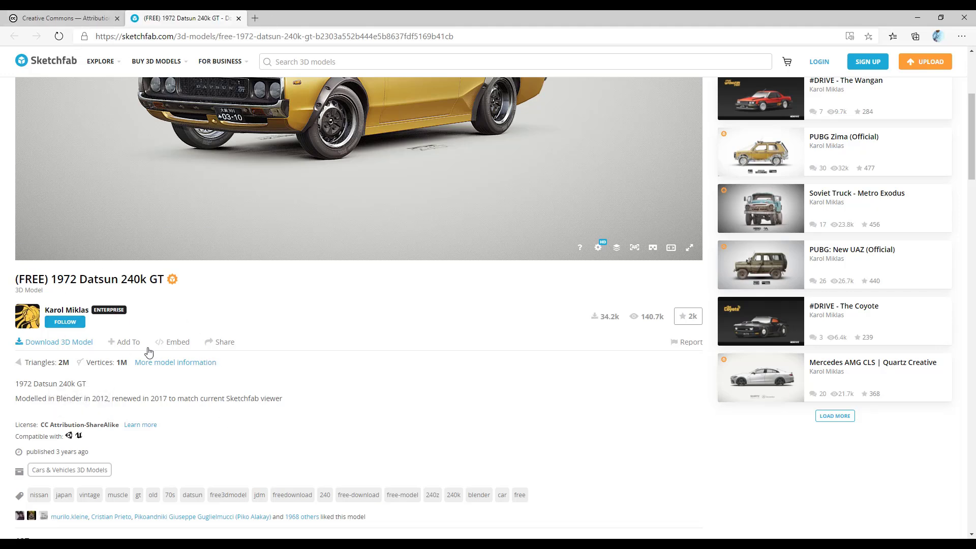
{"action": "scroll", "coordinate": [372, 407], "scroll_direction": "up", "scroll_amount": 1}
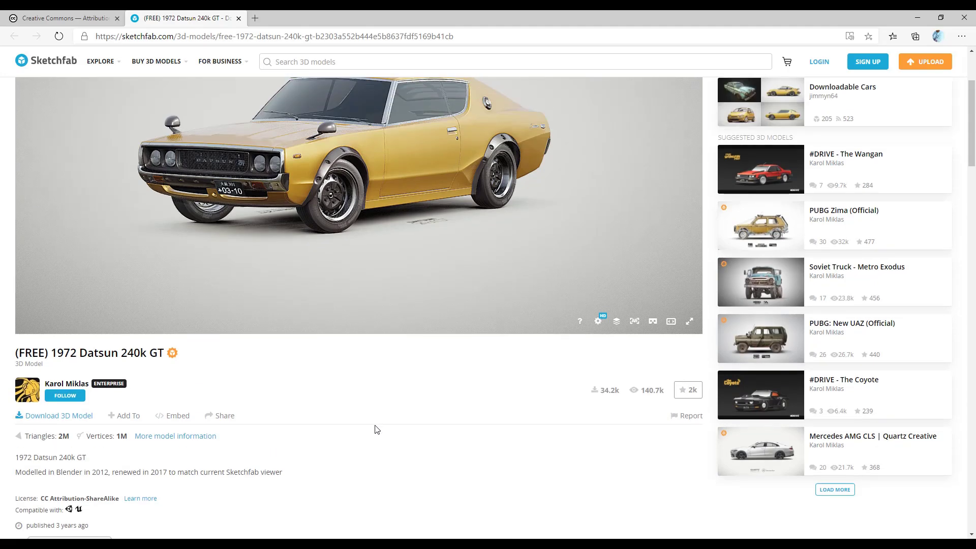
{"action": "left_click", "coordinate": [941, 17]}
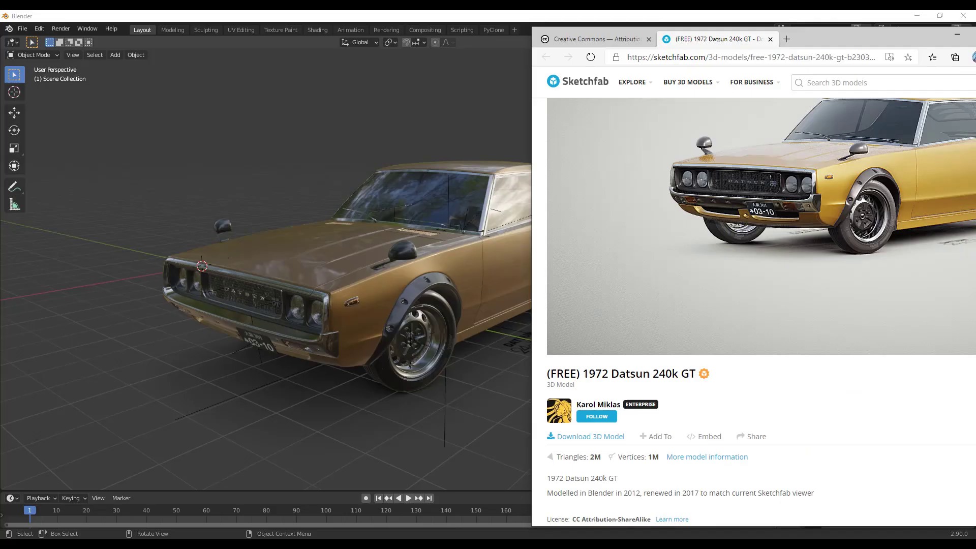
{"action": "left_click", "coordinate": [957, 35]}
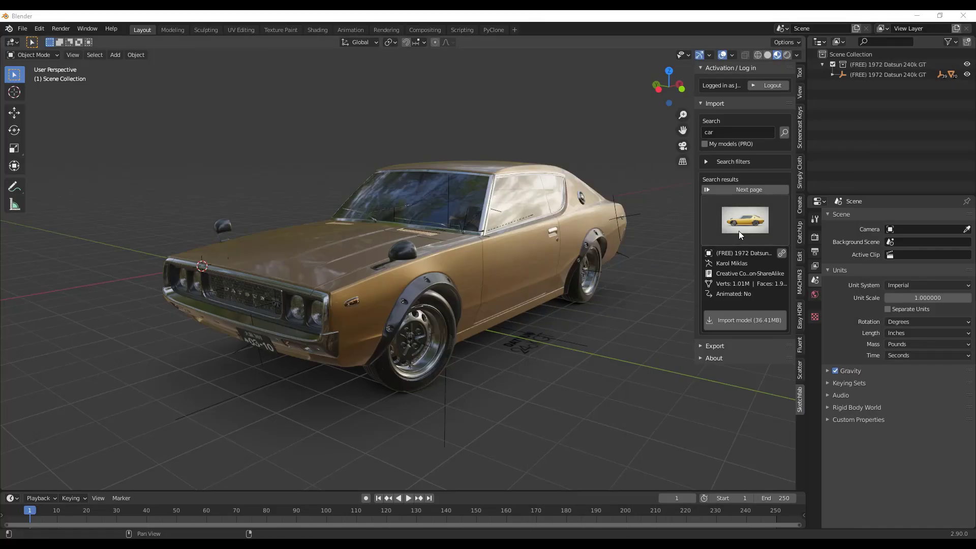
Inspect the turned front wheel by selecting its hub, tire and rim meshes, and reselect its parent empty
{"action": "middle_click_drag", "start_coordinate": [530, 307], "coordinate": [463, 344]}
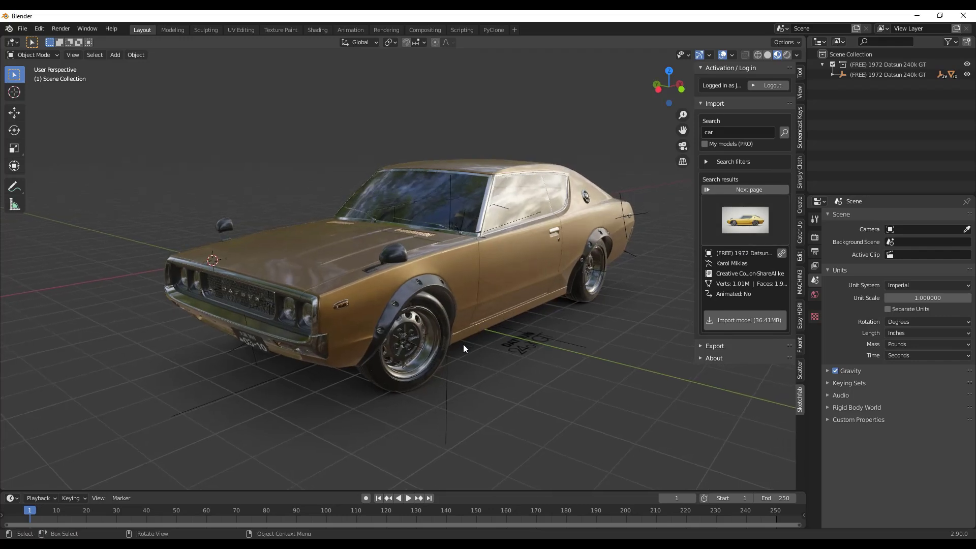
{"action": "left_click", "coordinate": [415, 344]}
{"action": "scroll", "coordinate": [413, 342], "scroll_direction": "up", "scroll_amount": 6}
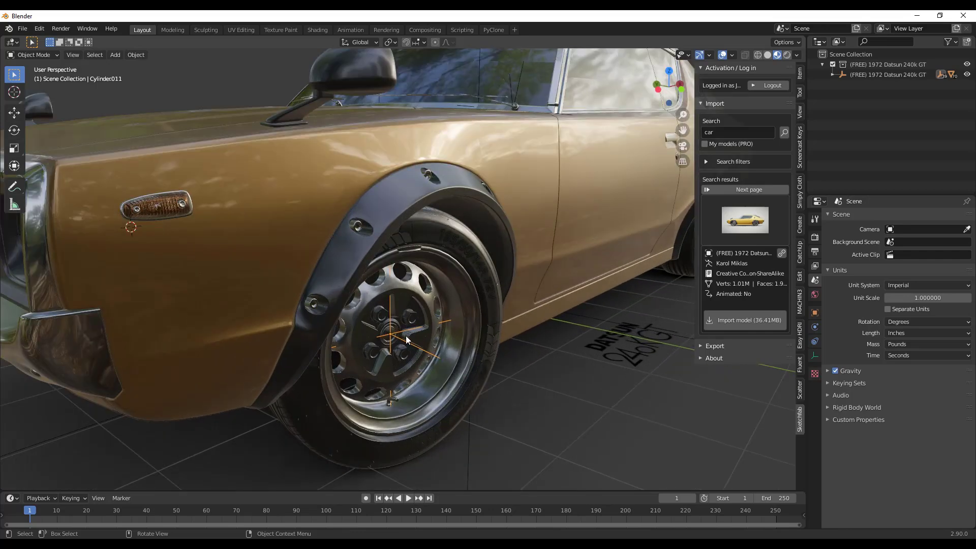
{"action": "middle_click_drag", "start_coordinate": [406, 341], "coordinate": [356, 355]}
{"action": "scroll", "coordinate": [394, 338], "scroll_direction": "up", "scroll_amount": 2}
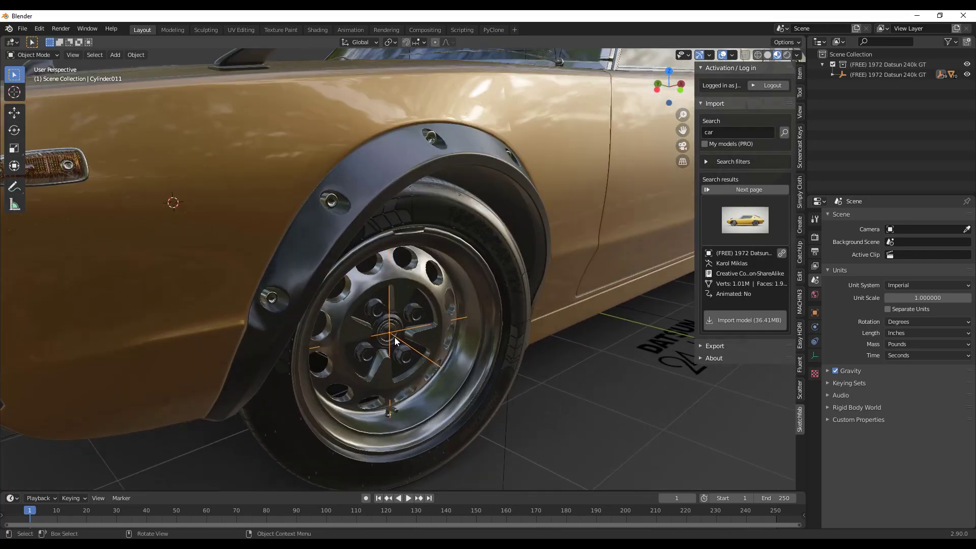
{"action": "left_click", "coordinate": [359, 321], "text": "shift"}
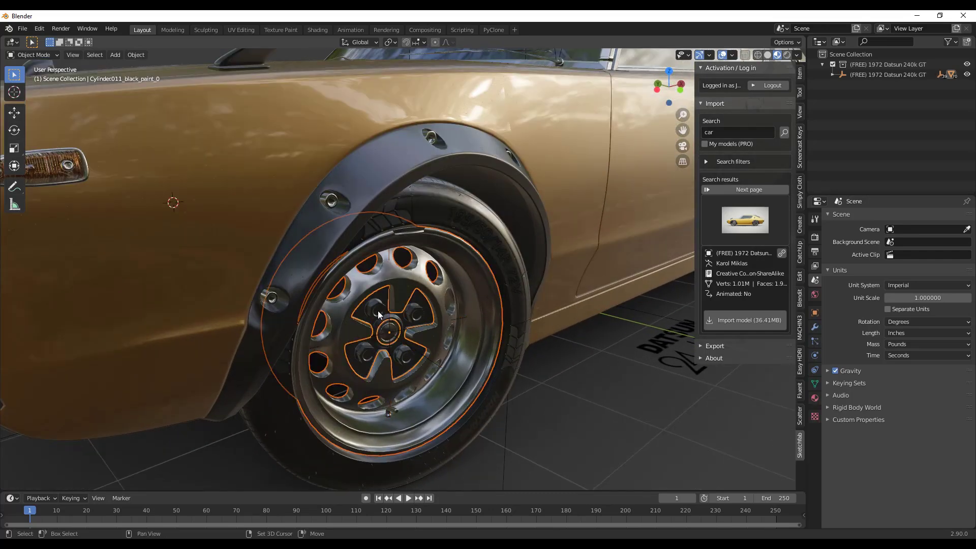
{"action": "left_click", "coordinate": [512, 310], "text": "shift"}
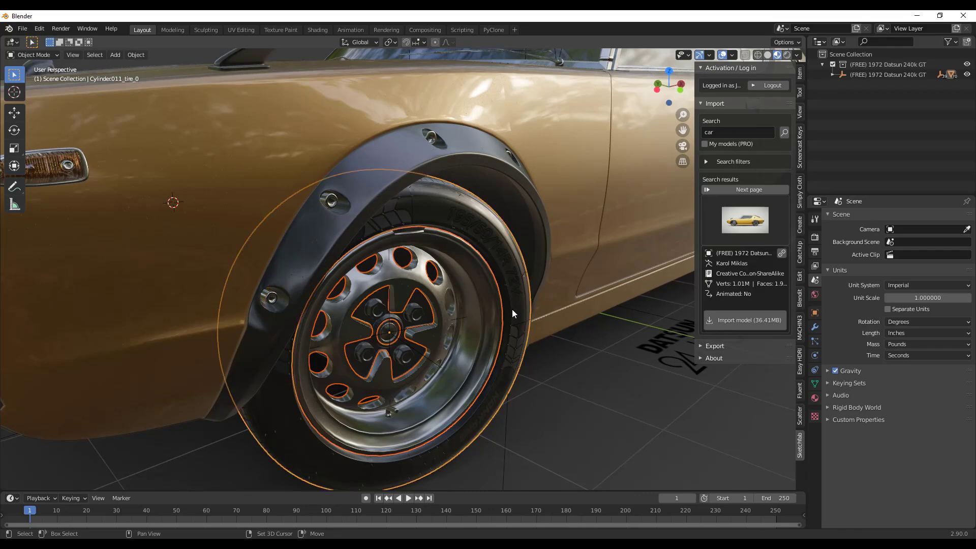
{"action": "left_click", "coordinate": [446, 374], "text": "shift"}
{"action": "left_click", "coordinate": [395, 333]}
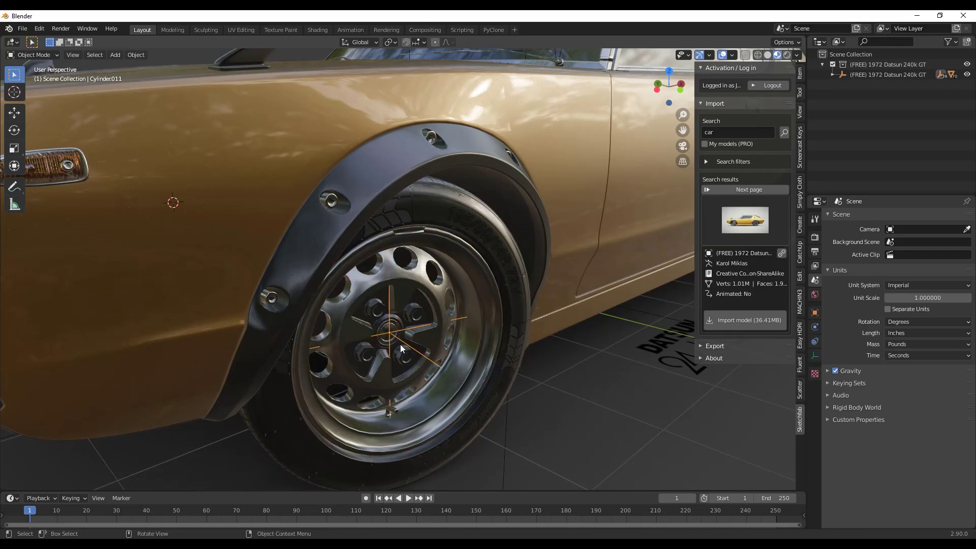
Try rotating the front wheel's empty about the global X and Z axes
{"action": "key", "text": "r"}
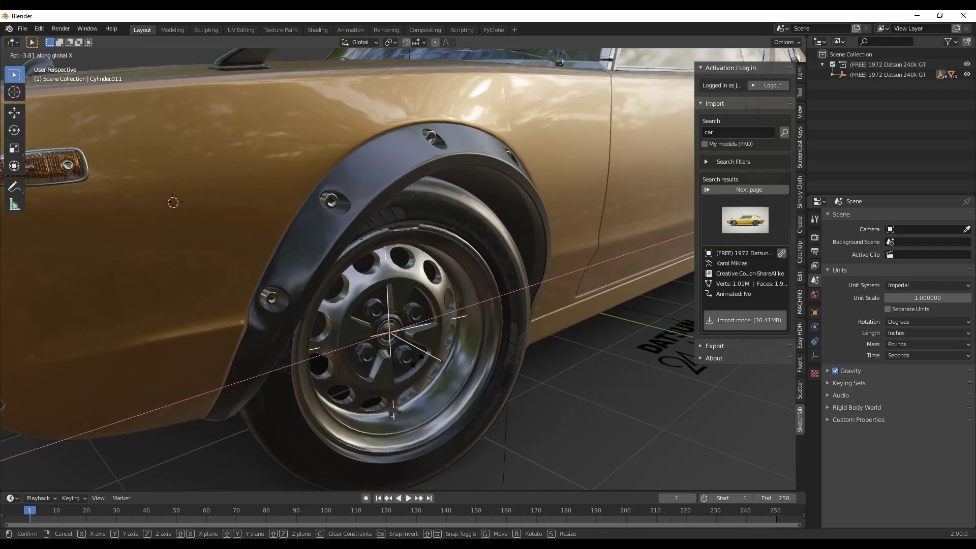
{"action": "key", "text": "z"}
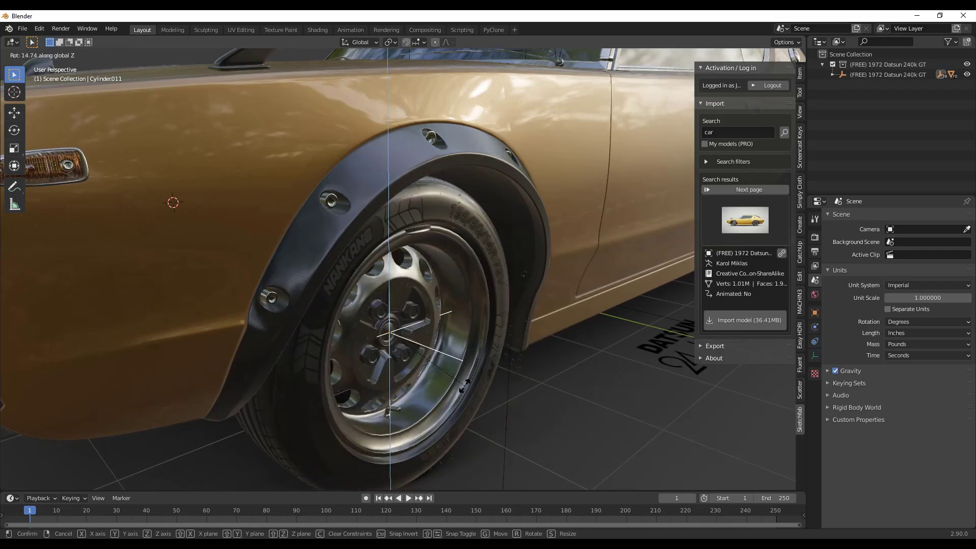
{"action": "left_click", "coordinate": [495, 330]}
Show the front wheel empty's transform values and set its rotation mode to XYZ Euler
{"action": "left_click", "coordinate": [800, 72]}
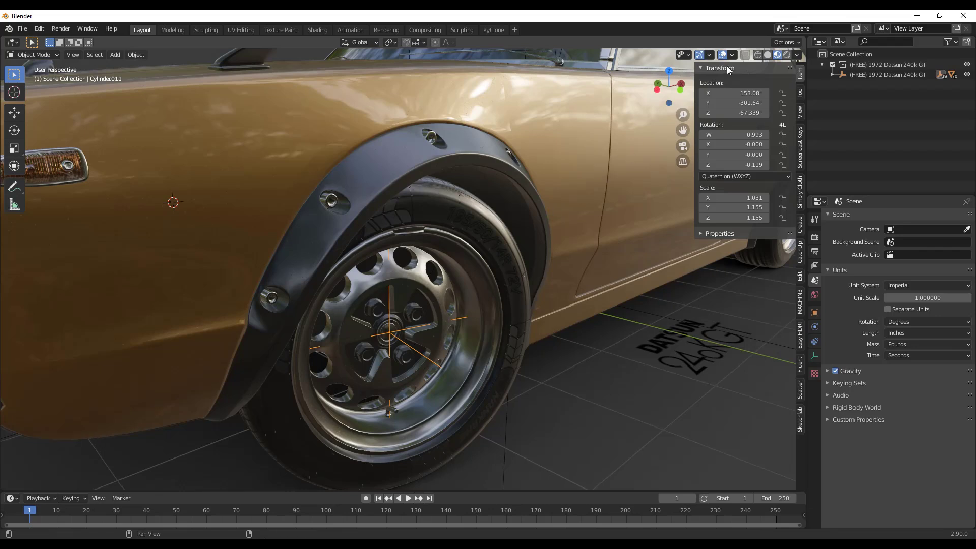
{"action": "left_click", "coordinate": [801, 76]}
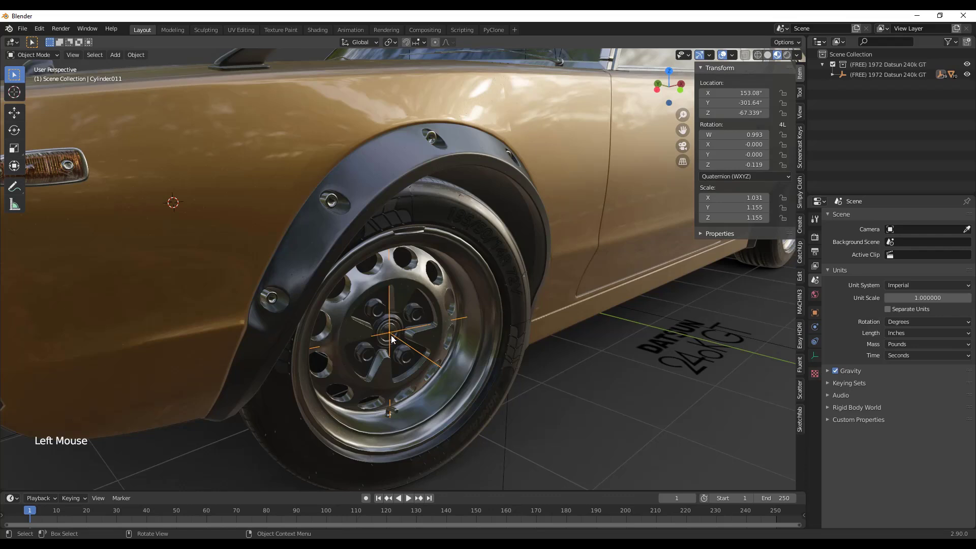
{"action": "key", "text": "q"}
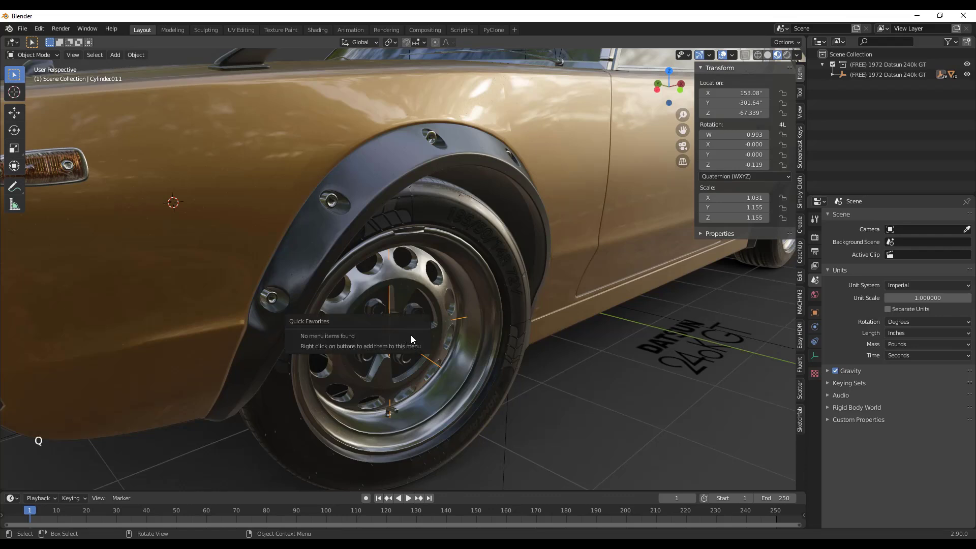
{"action": "left_click", "coordinate": [739, 177]}
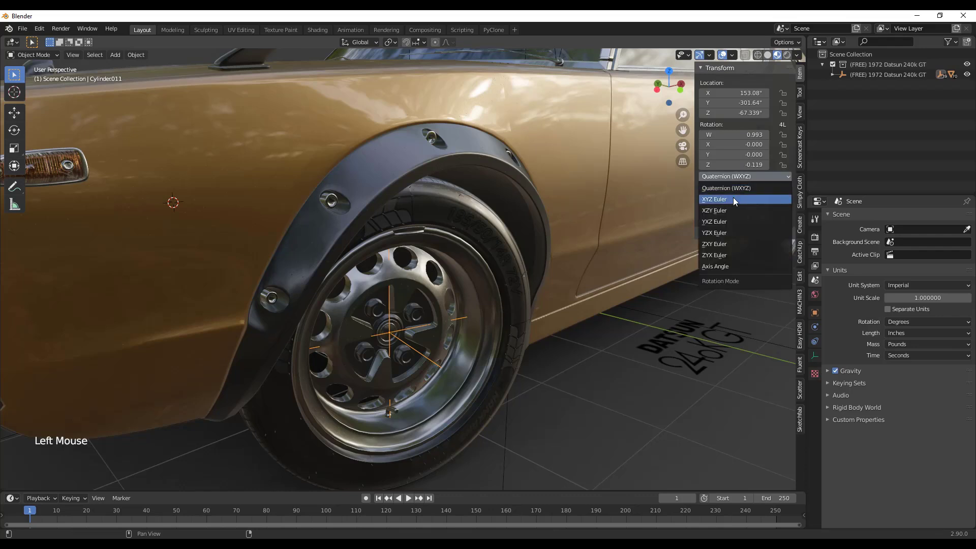
{"action": "left_click", "coordinate": [734, 199]}
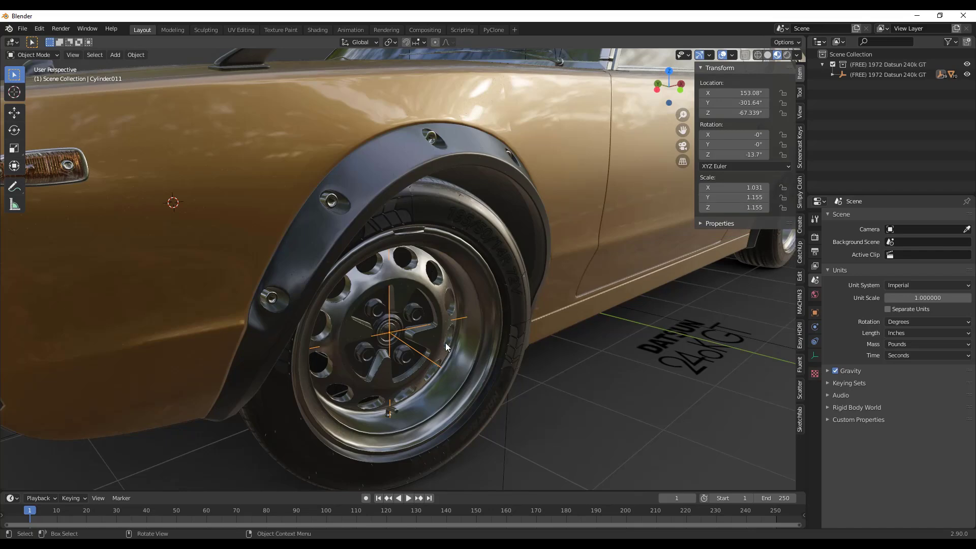
Straighten the front wheel by setting its empty's Z rotation to 0
{"action": "scroll", "coordinate": [422, 354], "scroll_direction": "down", "scroll_amount": 2}
{"action": "middle_click_drag", "start_coordinate": [477, 336], "coordinate": [402, 359]}
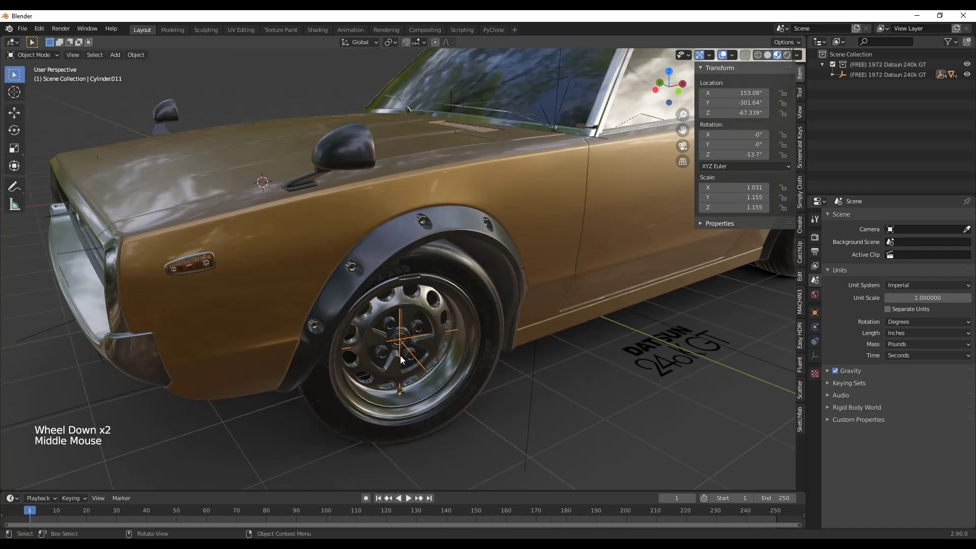
{"action": "left_click", "coordinate": [751, 154]}
{"action": "type", "text": "0"}
{"action": "key", "text": "Return"}
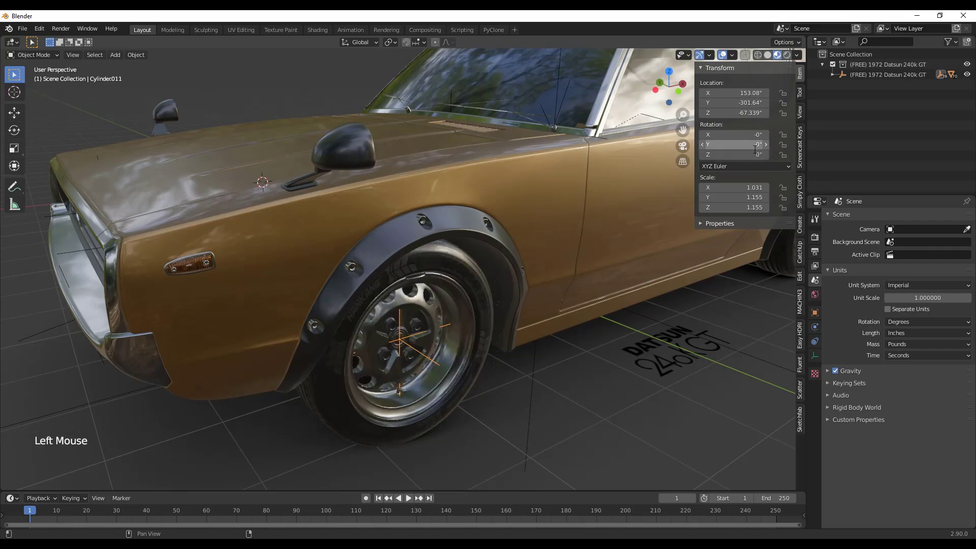
Select the empty that controls the front wheel on the opposite side of the car
{"action": "middle_click_drag", "start_coordinate": [244, 206], "coordinate": [792, 186]}
{"action": "scroll", "coordinate": [549, 224], "scroll_direction": "down", "scroll_amount": 3}
{"action": "scroll", "coordinate": [550, 225], "scroll_direction": "down", "scroll_amount": 6}
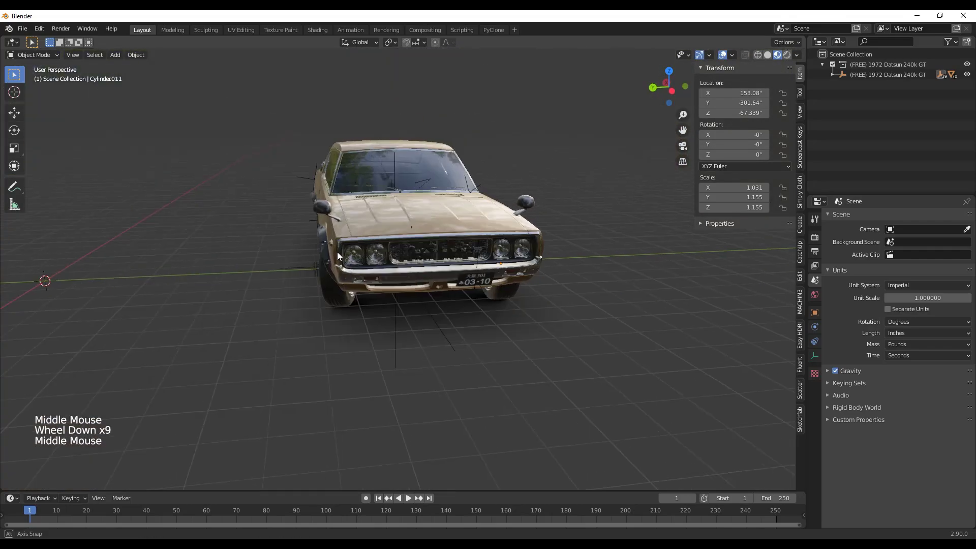
{"action": "middle_click_drag", "start_coordinate": [337, 253], "coordinate": [387, 285]}
{"action": "scroll", "coordinate": [348, 269], "scroll_direction": "up", "scroll_amount": 6}
{"action": "left_click", "coordinate": [357, 270]}
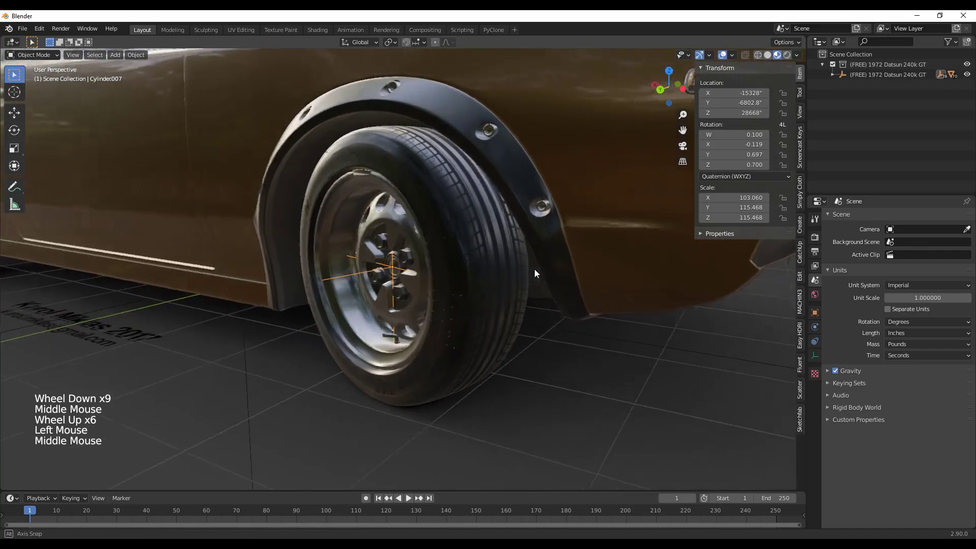
{"action": "left_click", "coordinate": [433, 315]}
{"action": "left_click", "coordinate": [475, 350]}
Set the rotation mode to XYZ Euler for the empty of the rear wheel behind the first straightened wheel
{"action": "scroll", "coordinate": [475, 351], "scroll_direction": "down", "scroll_amount": 7}
{"action": "middle_click_drag", "start_coordinate": [475, 350], "coordinate": [560, 331]}
{"action": "scroll", "coordinate": [559, 331], "scroll_direction": "up", "scroll_amount": 5}
{"action": "middle_click_drag", "start_coordinate": [559, 331], "coordinate": [522, 289]}
{"action": "scroll", "coordinate": [522, 291], "scroll_direction": "down", "scroll_amount": 2}
{"action": "left_click", "coordinate": [556, 283]}
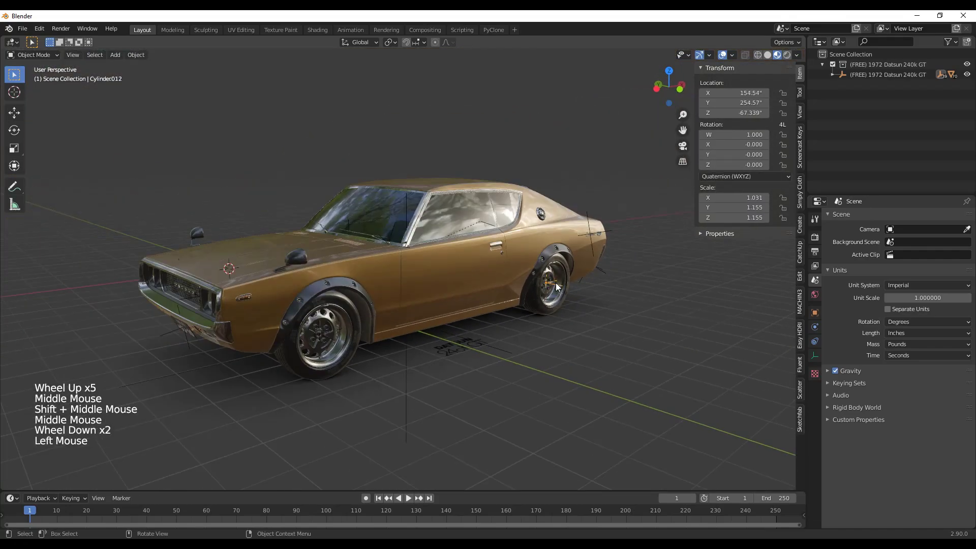
{"action": "left_click", "coordinate": [747, 177]}
{"action": "left_click", "coordinate": [739, 186]}
Set the rotation mode to XYZ Euler for the empty of the rear wheel on the opposite side
{"action": "middle_click_drag", "start_coordinate": [611, 295], "coordinate": [273, 277]}
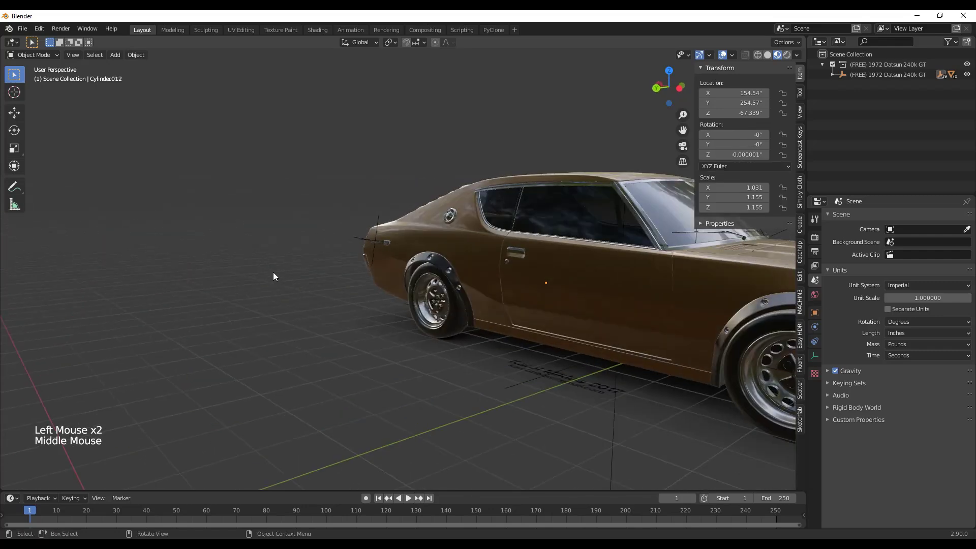
{"action": "left_click", "coordinate": [426, 306]}
{"action": "left_click", "coordinate": [760, 175]}
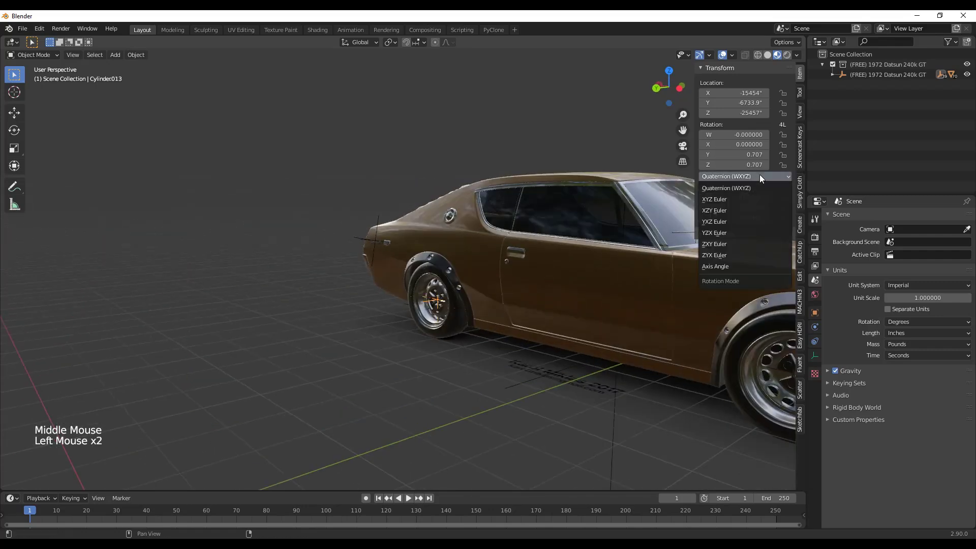
{"action": "left_click", "coordinate": [736, 175]}
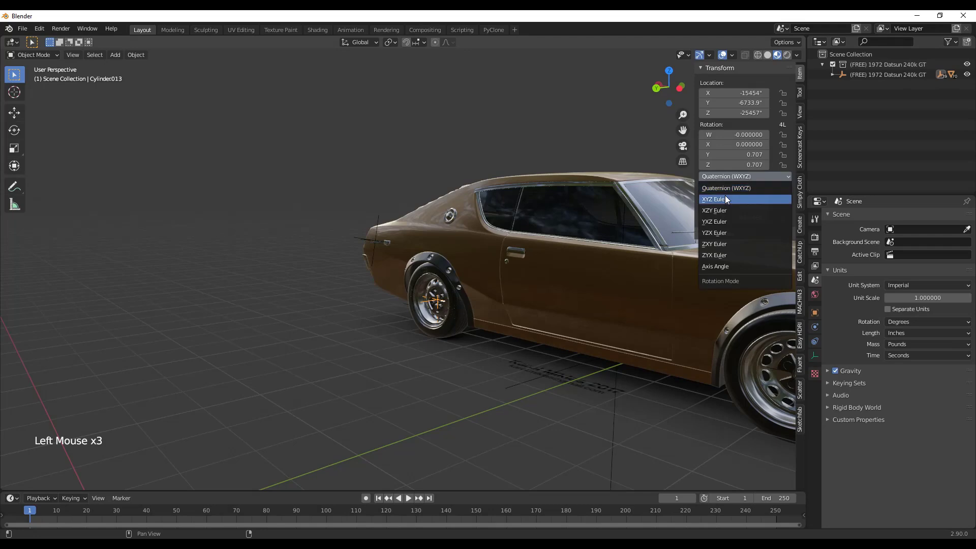
{"action": "left_click", "coordinate": [725, 196]}
Select the car's top-level empty, (FREE) 1972 Datsun 240k GT, to inspect its transform
{"action": "scroll", "coordinate": [424, 304], "scroll_direction": "down", "scroll_amount": 5}
{"action": "middle_click_drag", "start_coordinate": [473, 301], "coordinate": [266, 314]}
{"action": "scroll", "coordinate": [265, 313], "scroll_direction": "up", "scroll_amount": 6}
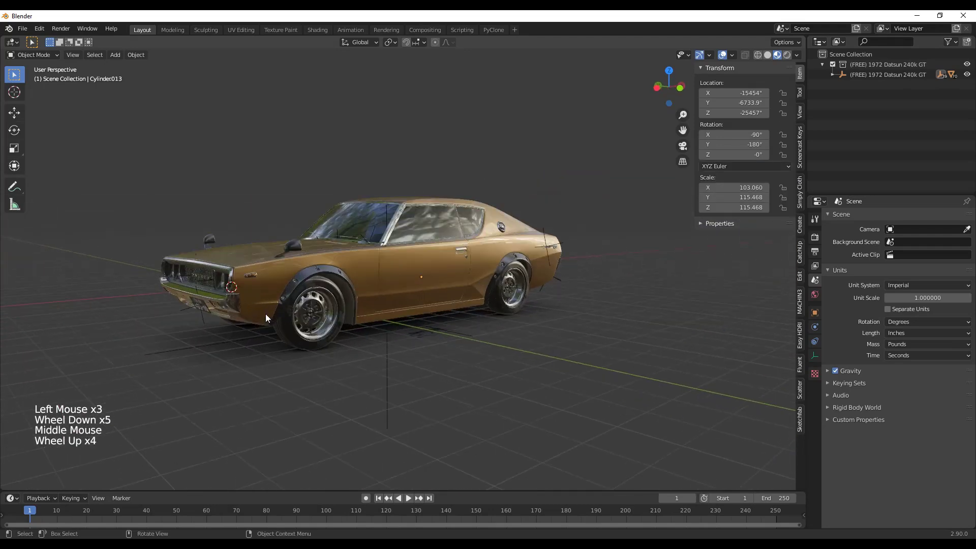
{"action": "middle_click_drag", "start_coordinate": [365, 297], "coordinate": [605, 285], "text": "shift"}
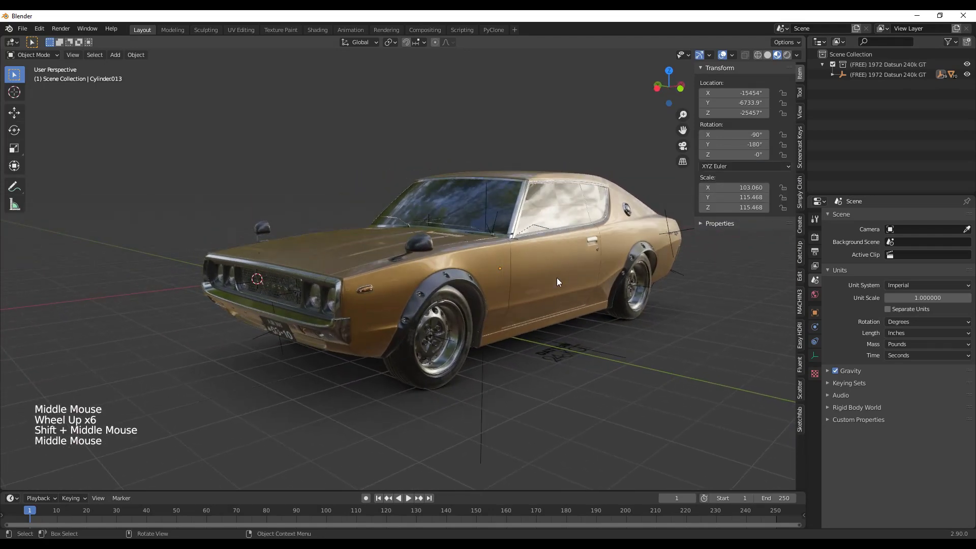
{"action": "left_click", "coordinate": [524, 217]}
{"action": "middle_click_drag", "start_coordinate": [517, 198], "coordinate": [552, 305]}
{"action": "scroll", "coordinate": [558, 256], "scroll_direction": "down", "scroll_amount": 4}
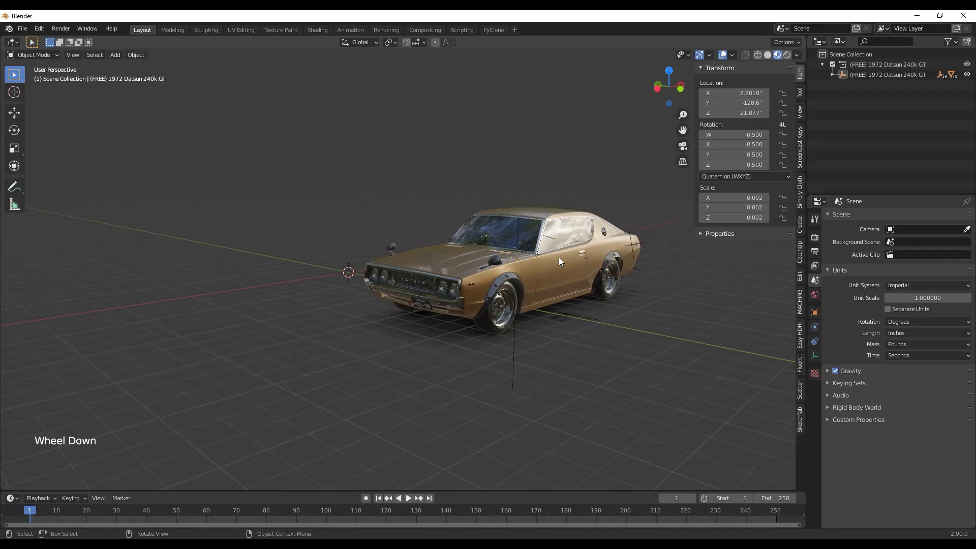
Select the plane beneath the car, and clear the selection
{"action": "left_click", "coordinate": [568, 260]}
{"action": "left_click", "coordinate": [634, 274]}
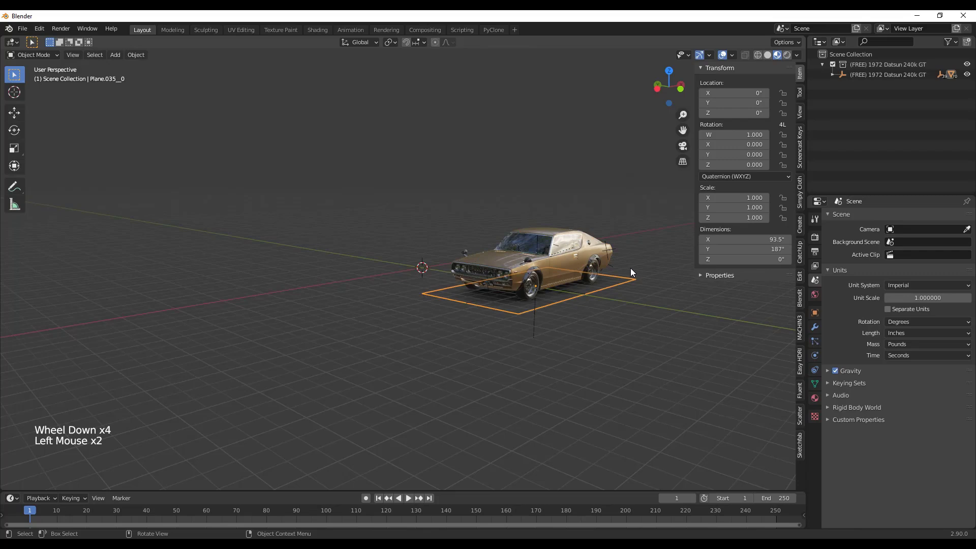
{"action": "scroll", "coordinate": [610, 265], "scroll_direction": "up", "scroll_amount": 4}
{"action": "middle_click_drag", "start_coordinate": [576, 264], "coordinate": [520, 292]}
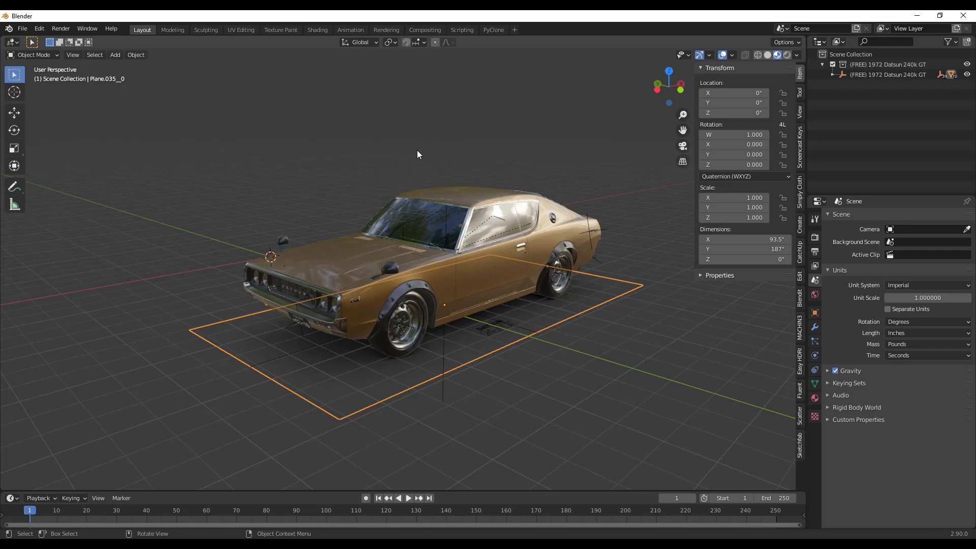
{"action": "left_click", "coordinate": [615, 184]}
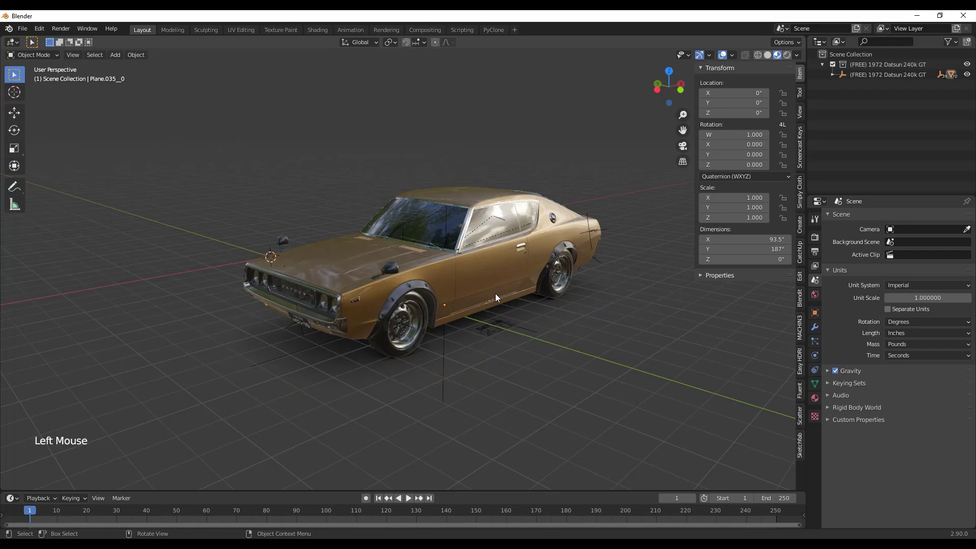
Select all parts of the car together with the plane beneath it
{"action": "scroll", "coordinate": [412, 327], "scroll_direction": "up", "scroll_amount": 5}
{"action": "scroll", "coordinate": [405, 328], "scroll_direction": "down", "scroll_amount": 9}
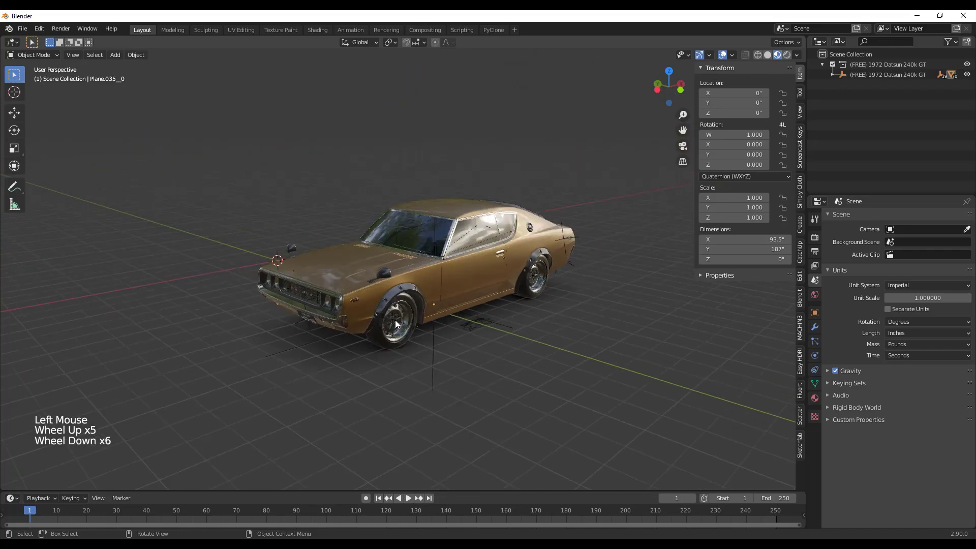
{"action": "left_click", "coordinate": [436, 310]}
{"action": "left_click", "coordinate": [581, 306]}
{"action": "middle_click_drag", "start_coordinate": [581, 305], "coordinate": [502, 289]}
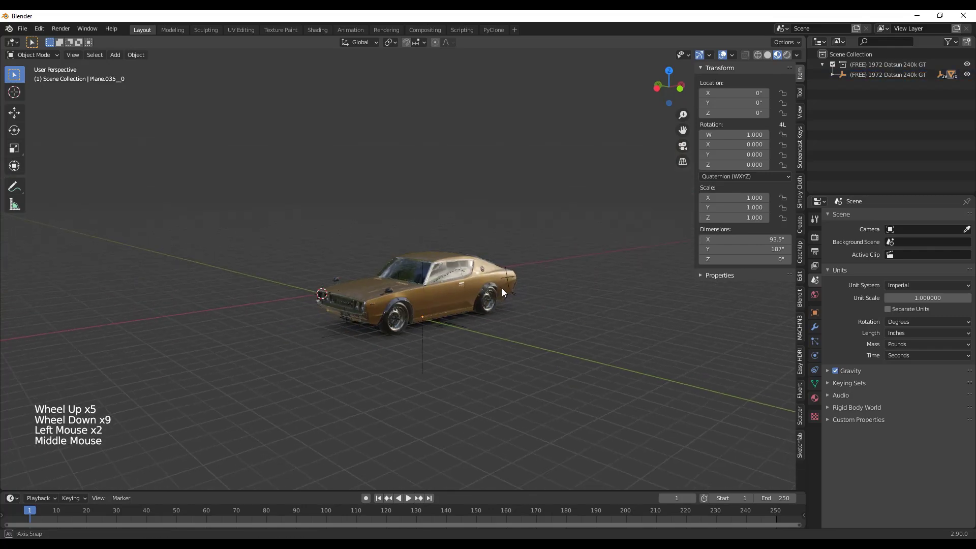
{"action": "left_click", "coordinate": [417, 287]}
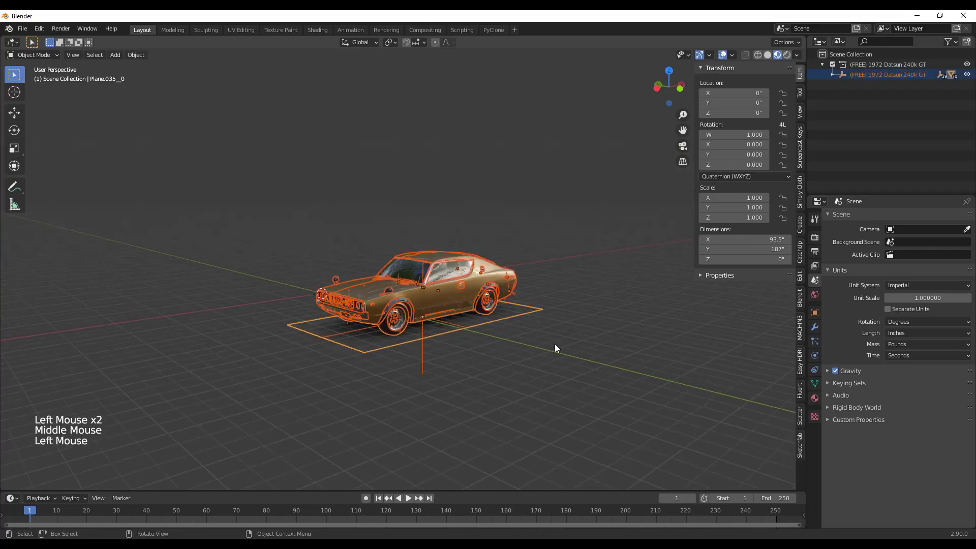
Reduce the selection to only the plane beneath the car
{"action": "left_click", "coordinate": [544, 312]}
{"action": "scroll", "coordinate": [516, 295], "scroll_direction": "up", "scroll_amount": 3}
{"action": "mouse_move", "coordinate": [516, 295]}
{"action": "middle_mouse_down", "text": "shift"}
{"action": "mouse_move", "coordinate": [505, 282]}
{"action": "mouse_move", "coordinate": [521, 298]}
{"action": "middle_mouse_up", "text": "shift"}
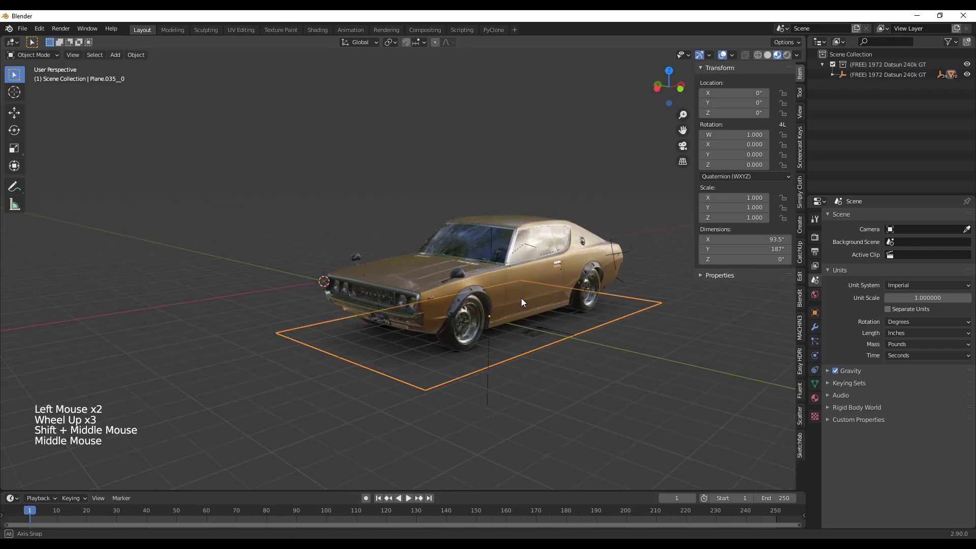
Add a Plain Axes empty at the world origin
{"action": "key", "text": "shift+a"}
{"action": "mouse_move", "coordinate": [513, 294]}
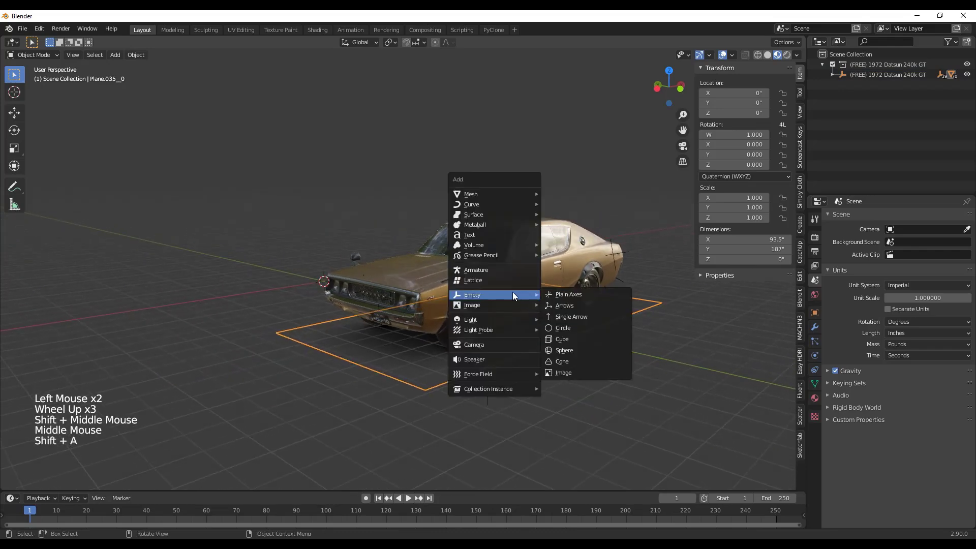
{"action": "left_click", "coordinate": [579, 297]}
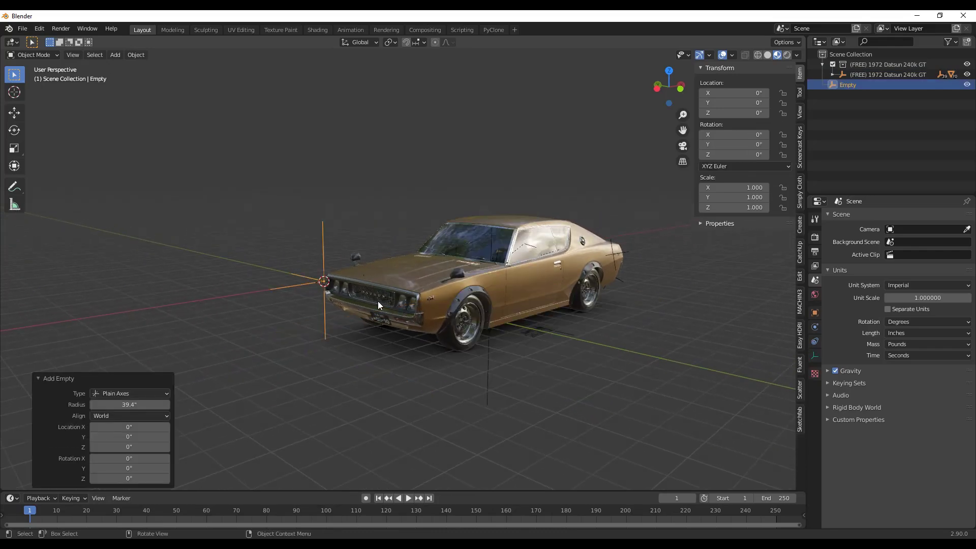
Move the new empty above the car, to about Y -152" and Z 64"
{"action": "key", "text": "g"}
{"action": "key", "text": "y"}
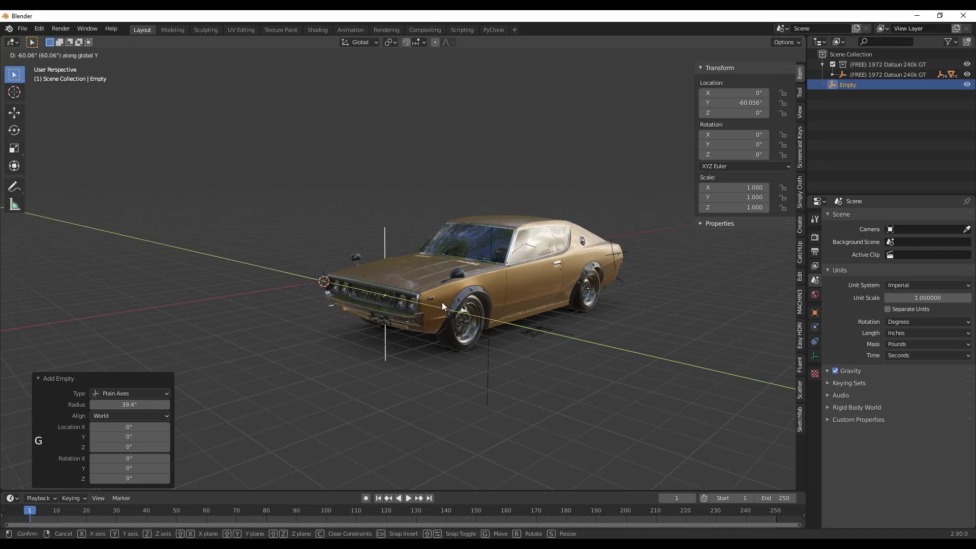
{"action": "left_click", "coordinate": [441, 302]}
{"action": "key", "text": "g"}
{"action": "key", "text": "z"}
{"action": "left_click", "coordinate": [536, 199]}
{"action": "middle_click_drag", "start_coordinate": [536, 199], "coordinate": [410, 352]}
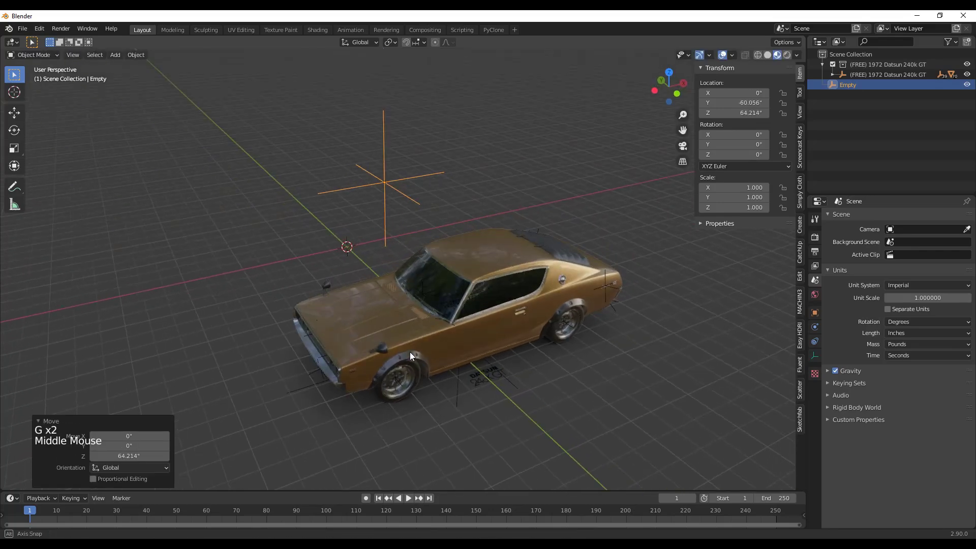
{"action": "key", "text": "g"}
{"action": "key", "text": "y"}
{"action": "left_click", "coordinate": [522, 311]}
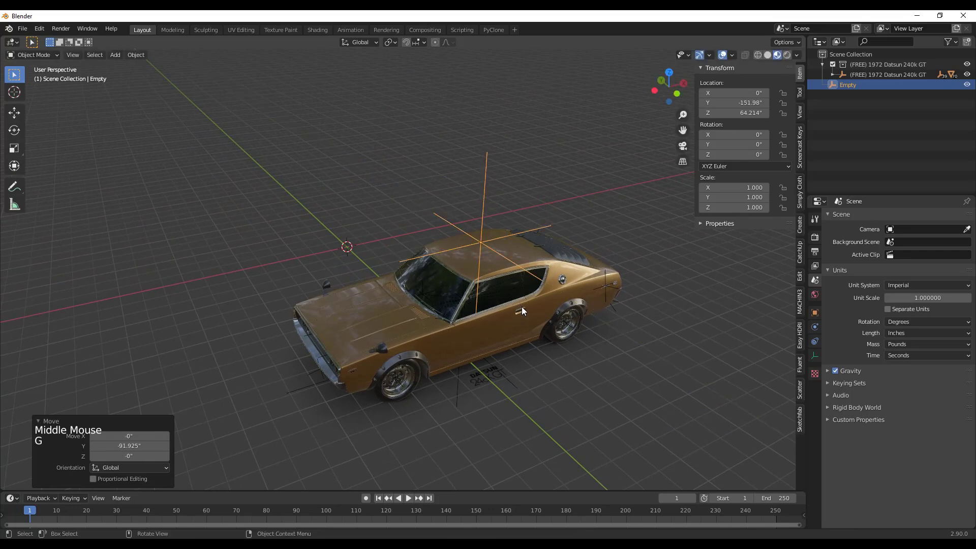
{"action": "middle_click_drag", "start_coordinate": [518, 292], "coordinate": [585, 269]}
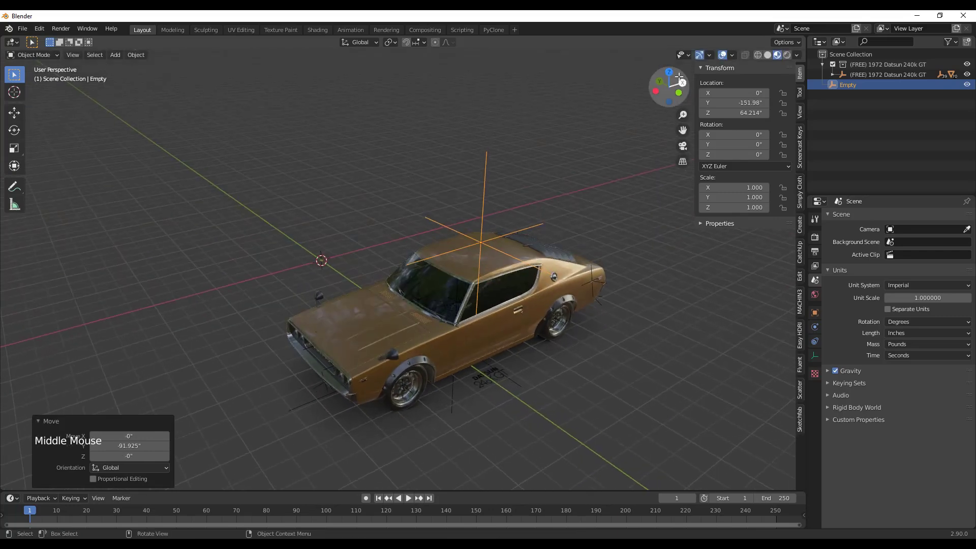
In top view, centre the empty over the car's roof, at about X 13.3" and Y -130.7"
{"action": "left_click_drag", "start_coordinate": [664, 82], "coordinate": [670, 77]}
{"action": "key", "text": "g"}
{"action": "left_click", "coordinate": [512, 380]}
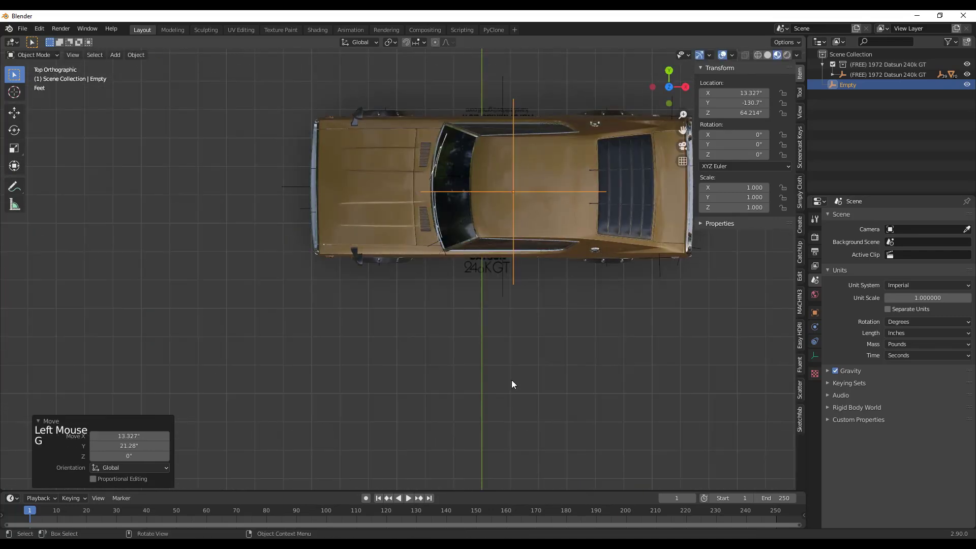
{"action": "middle_click_drag", "start_coordinate": [512, 380], "coordinate": [619, 217]}
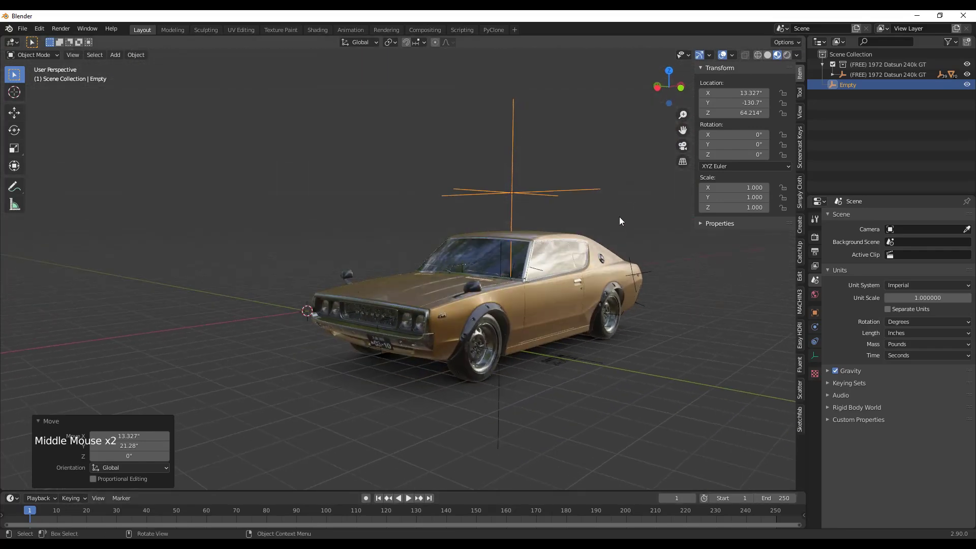
Parent the car's top-level empty, (FREE) 1972 Datsun 240k GT, to the new empty above the roof using Object (Keep Transform)
{"action": "scroll", "coordinate": [616, 290], "scroll_direction": "down", "scroll_amount": 3}
{"action": "scroll", "coordinate": [616, 294], "scroll_direction": "up", "scroll_amount": 4}
{"action": "middle_click_drag", "start_coordinate": [678, 218], "coordinate": [594, 297]}
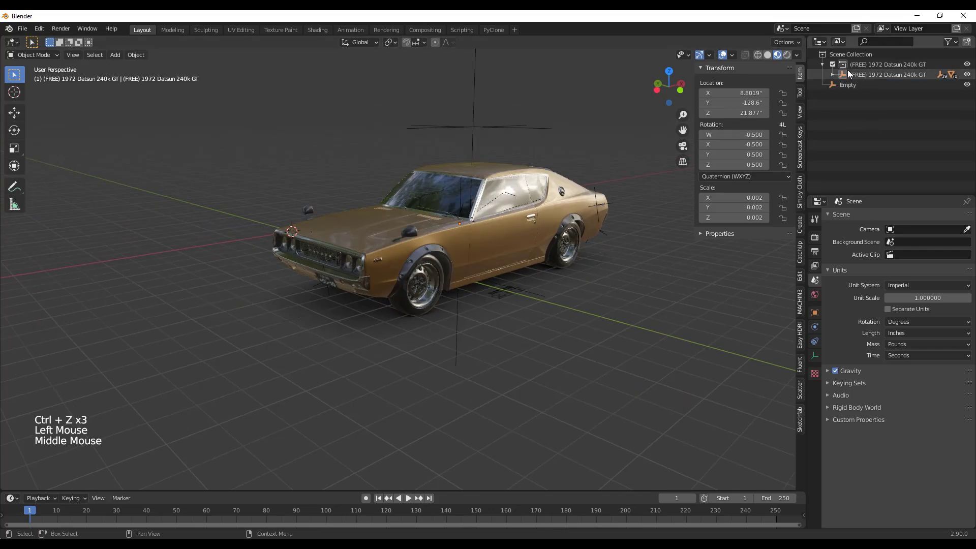
{"action": "left_click", "coordinate": [842, 76]}
{"action": "right_click", "coordinate": [842, 75]}
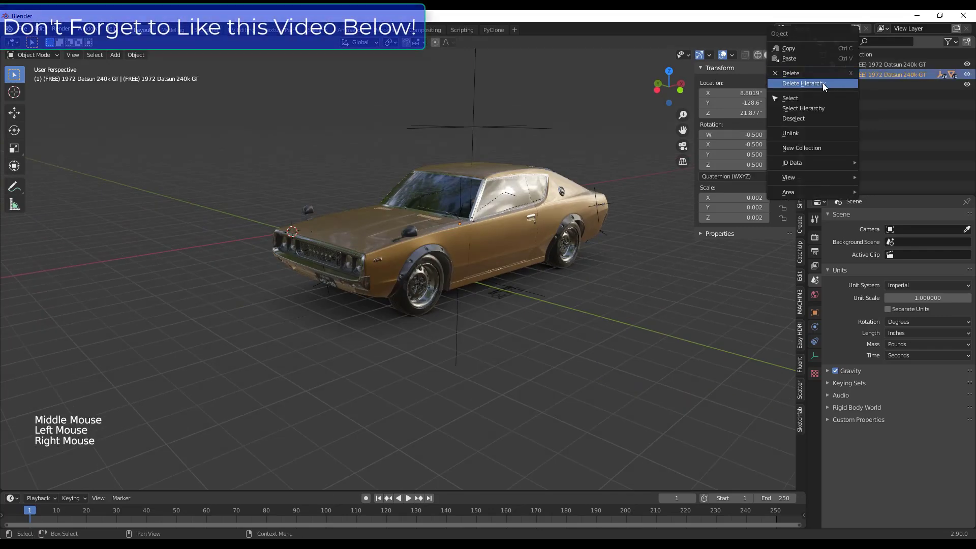
{"action": "left_click", "coordinate": [801, 98]}
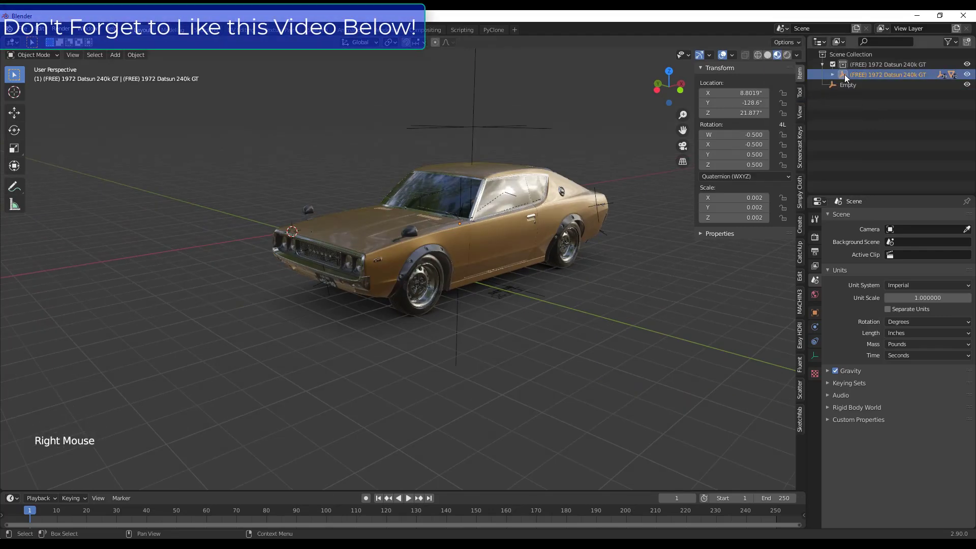
{"action": "left_click", "coordinate": [476, 132], "text": "shift"}
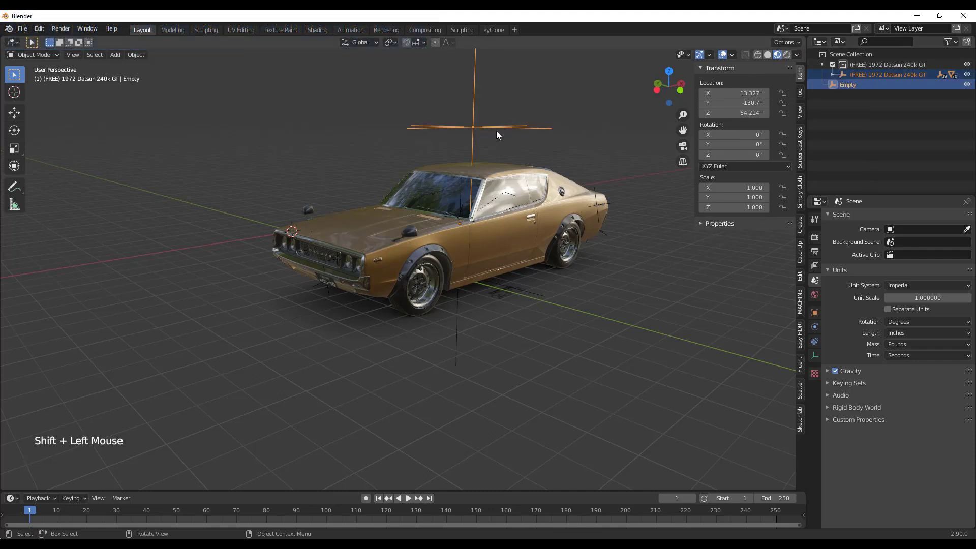
{"action": "key", "text": "ctrl+p"}
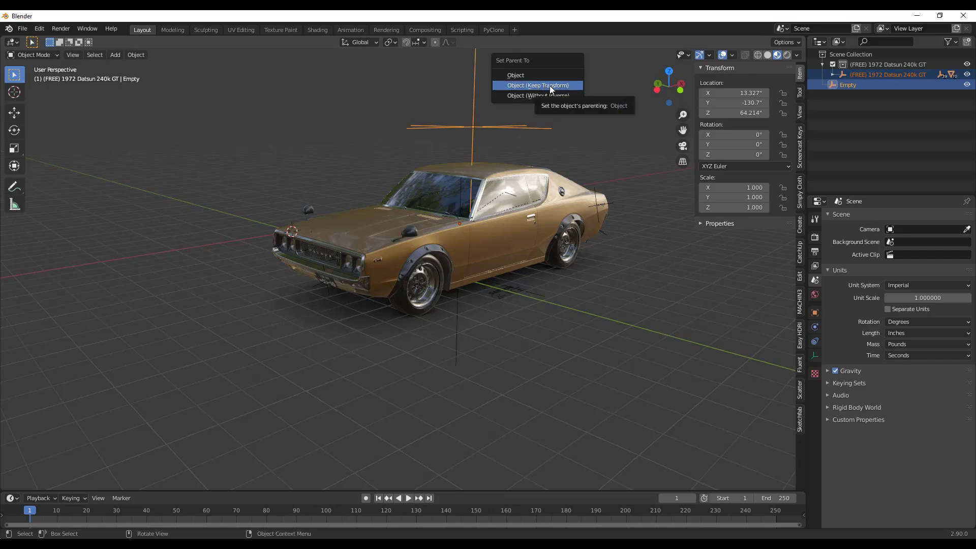
{"action": "left_click", "coordinate": [550, 85]}
Select only the control empty above the roof and move it about -7.5" along the X axis to test the parenting
{"action": "middle_click_drag", "start_coordinate": [507, 151], "coordinate": [490, 192]}
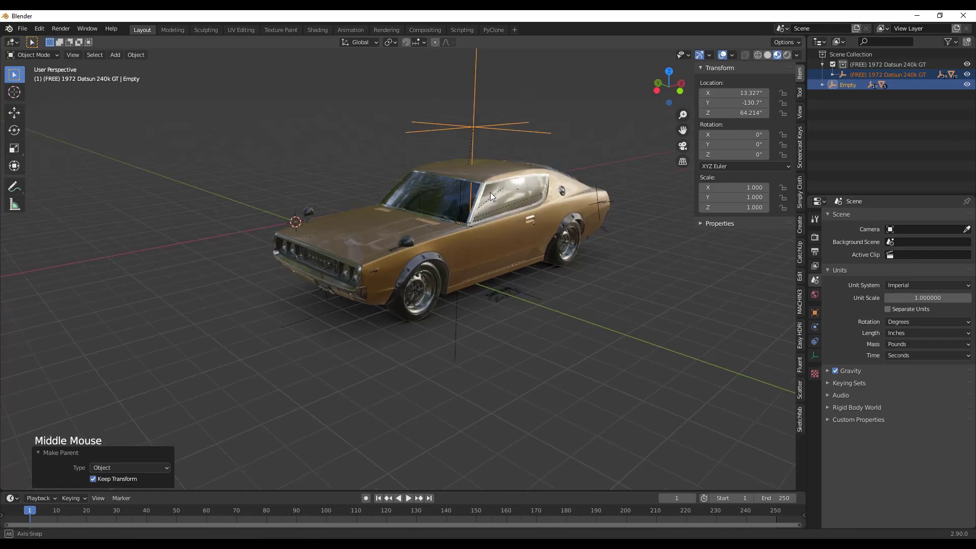
{"action": "left_click", "coordinate": [472, 126]}
{"action": "left_click", "coordinate": [474, 126]}
{"action": "key", "text": "g"}
{"action": "scroll", "coordinate": [468, 131], "scroll_direction": "up", "scroll_amount": 4}
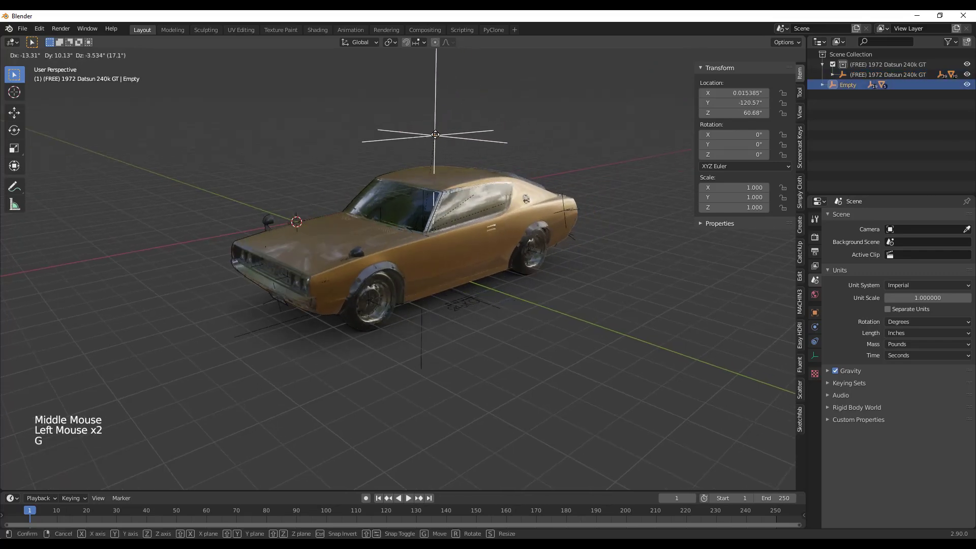
{"action": "key", "text": "x"}
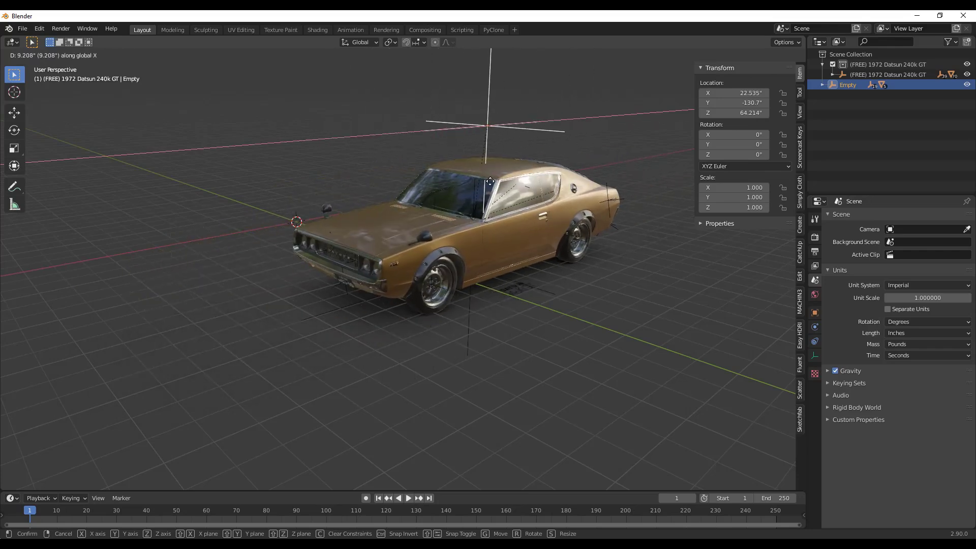
{"action": "left_click", "coordinate": [467, 195]}
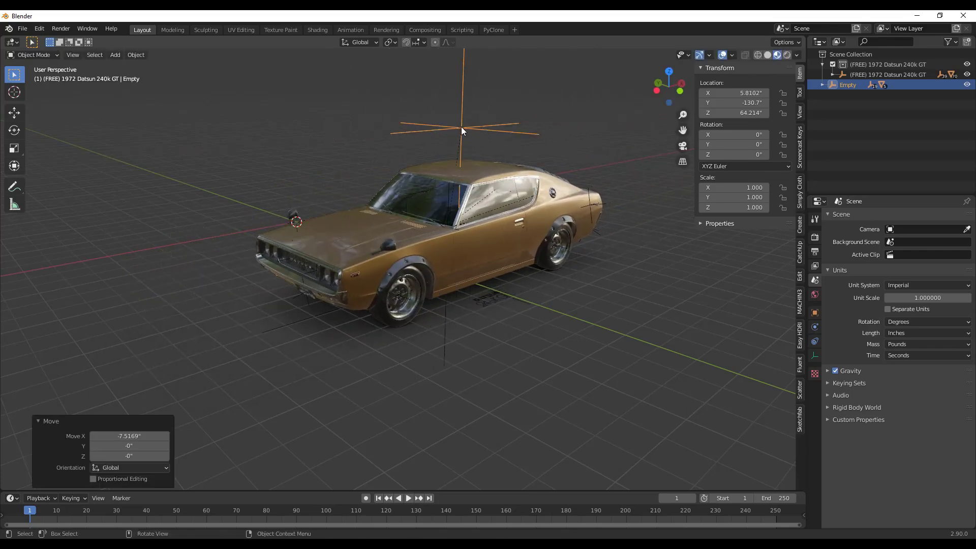
Parent the four wheel empties, Cylinder.007, Cylinder.011, Cylinder.012 and Cylinder.013, to the control empty above the roof with Object (Keep Transform)
{"action": "middle_click_drag", "start_coordinate": [441, 191], "coordinate": [469, 226]}
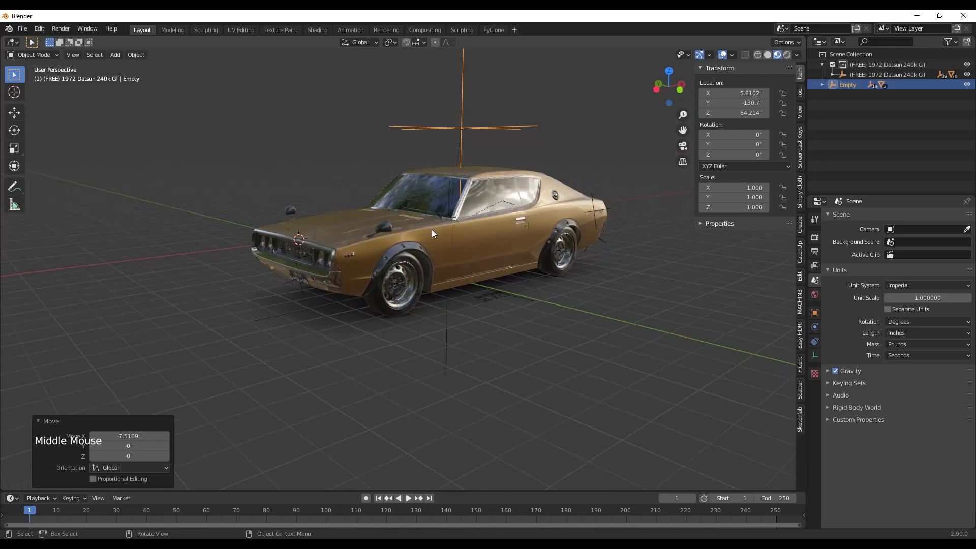
{"action": "left_click", "coordinate": [399, 284]}
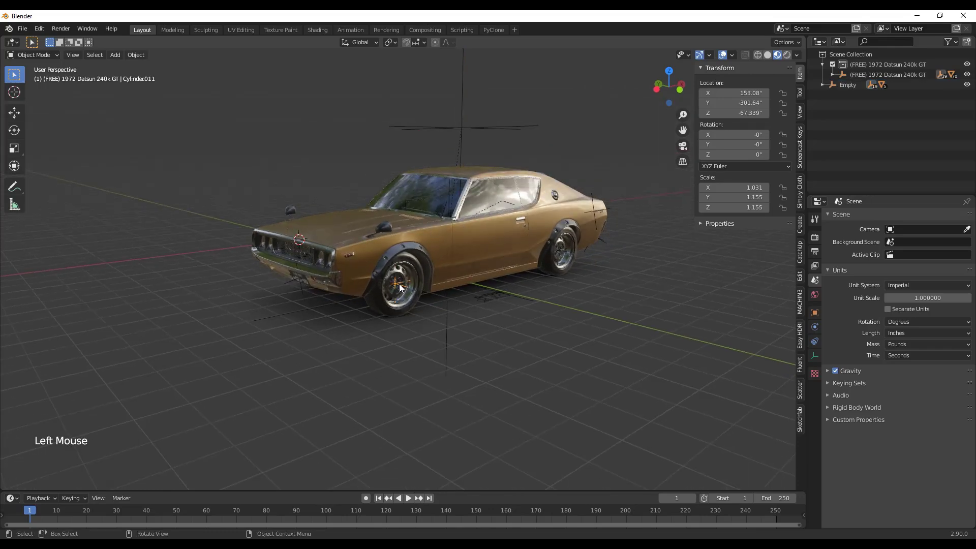
{"action": "scroll", "coordinate": [405, 283], "scroll_direction": "up", "scroll_amount": 4}
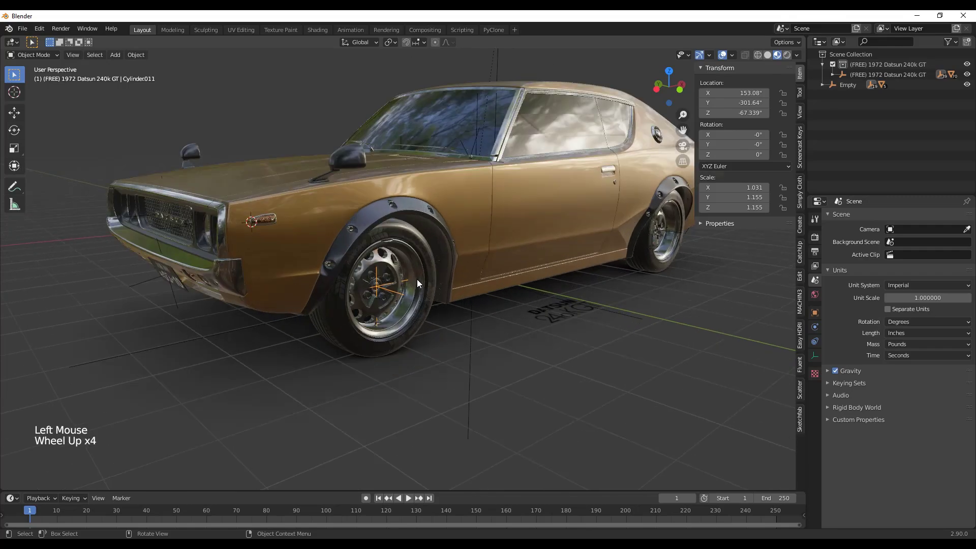
{"action": "middle_click_drag", "start_coordinate": [417, 279], "coordinate": [387, 313]}
{"action": "scroll", "coordinate": [394, 267], "scroll_direction": "down", "scroll_amount": 3}
{"action": "scroll", "coordinate": [394, 267], "scroll_direction": "up", "scroll_amount": 2}
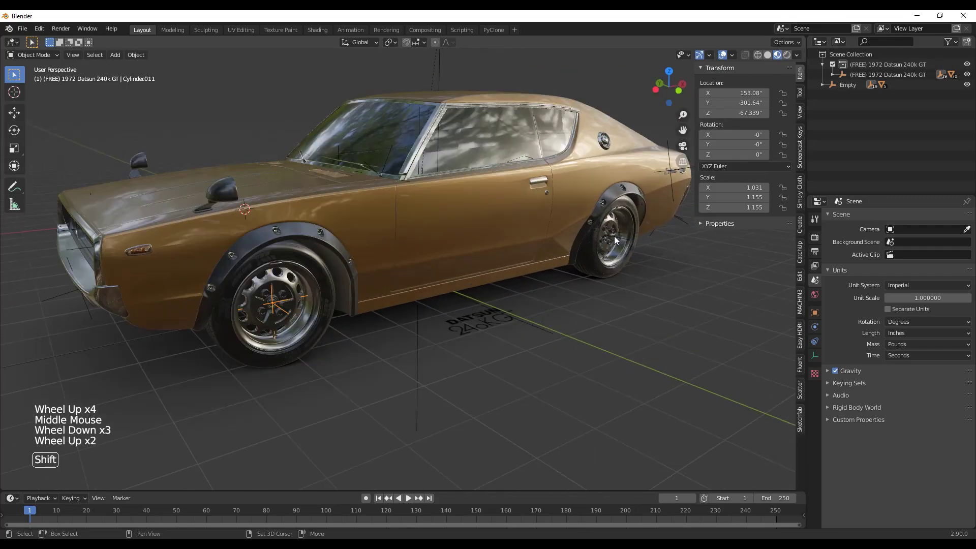
{"action": "left_click", "coordinate": [614, 236], "text": "shift"}
{"action": "middle_click_drag", "start_coordinate": [614, 236], "coordinate": [593, 256]}
{"action": "scroll", "coordinate": [338, 254], "scroll_direction": "down", "scroll_amount": 3}
{"action": "left_click", "coordinate": [420, 321], "text": "shift"}
{"action": "left_click", "coordinate": [421, 321], "text": "shift"}
{"action": "scroll", "coordinate": [421, 322], "scroll_direction": "down", "scroll_amount": 4}
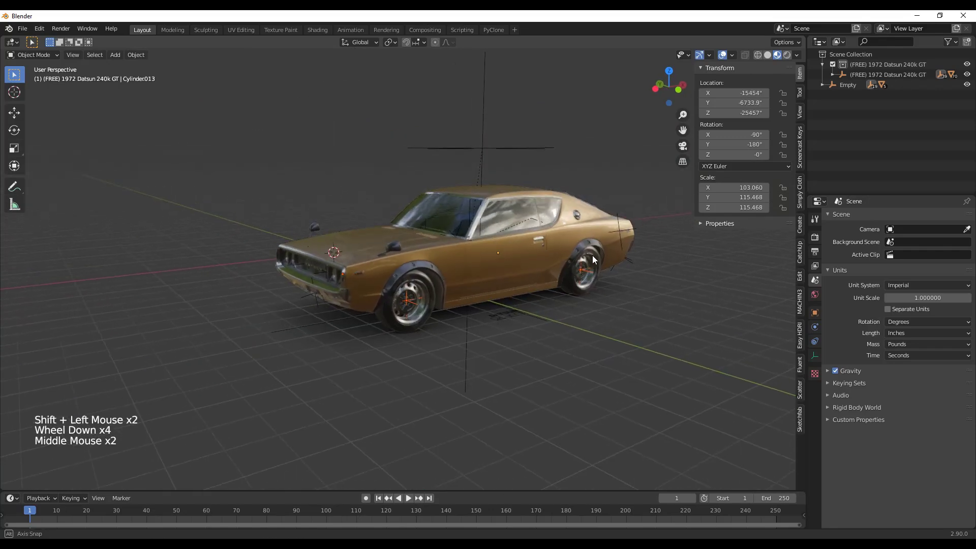
{"action": "left_click", "coordinate": [482, 149], "text": "shift"}
{"action": "key", "text": "ctrl+p"}
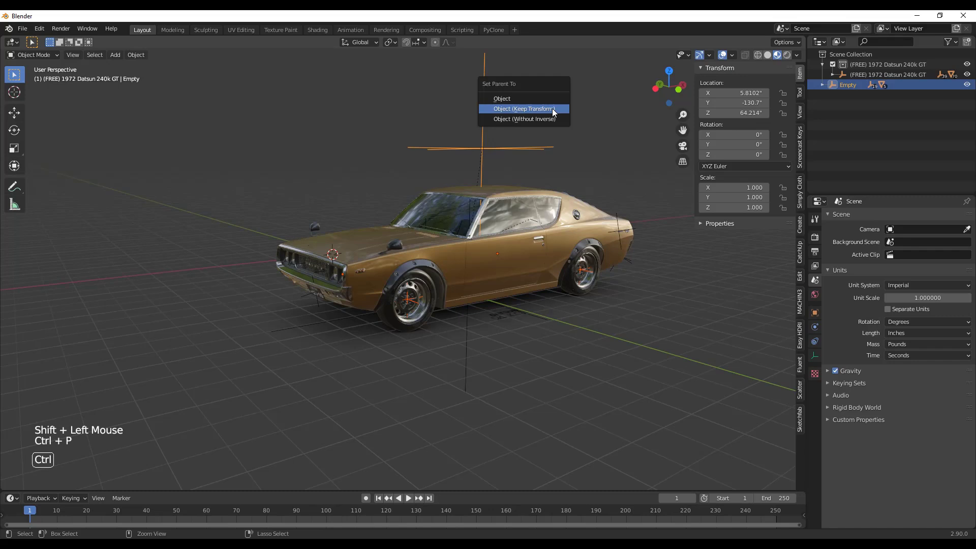
{"action": "left_click", "coordinate": [512, 108]}
Select only the control empty and move it about 6.8" along the X axis to test the wheels' parenting
{"action": "scroll", "coordinate": [490, 158], "scroll_direction": "up", "scroll_amount": 2}
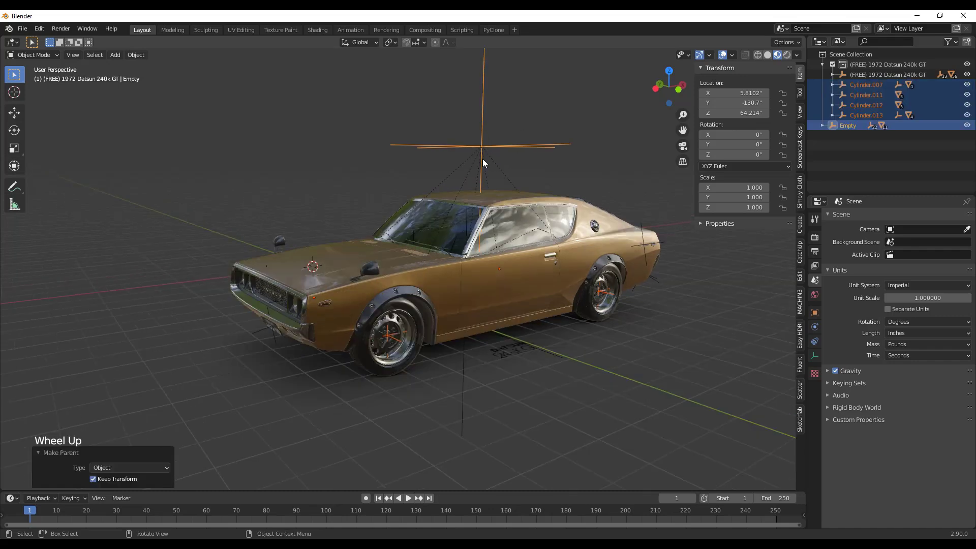
{"action": "middle_click_drag", "start_coordinate": [483, 159], "coordinate": [523, 383]}
{"action": "scroll", "coordinate": [488, 158], "scroll_direction": "up", "scroll_amount": 2}
{"action": "left_click", "coordinate": [474, 96]}
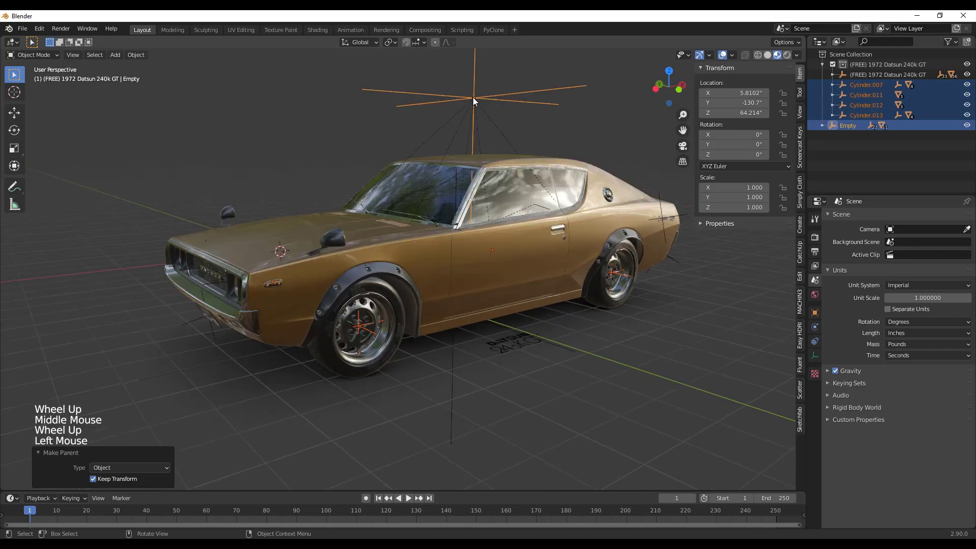
{"action": "left_click", "coordinate": [475, 97]}
{"action": "key", "text": "g"}
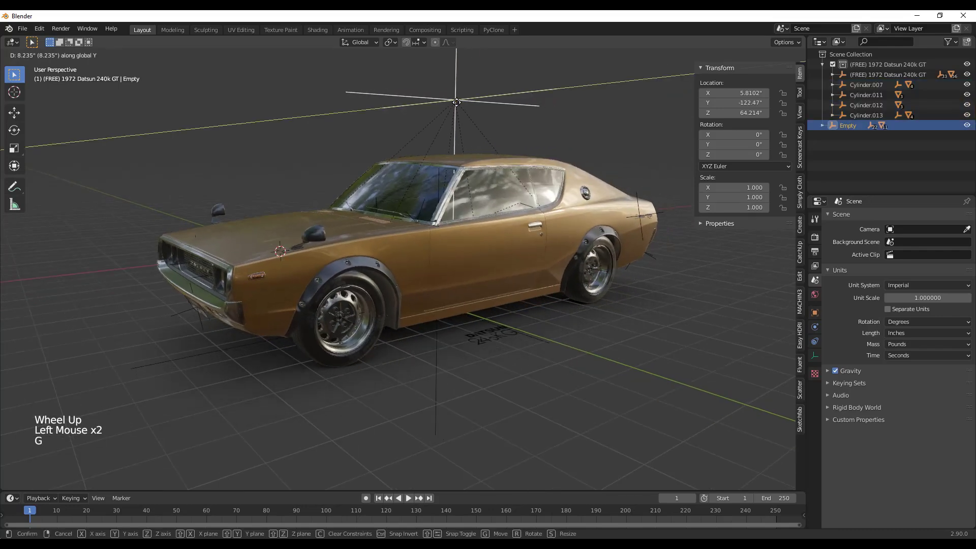
{"action": "key", "text": "x"}
{"action": "left_click", "coordinate": [492, 93]}
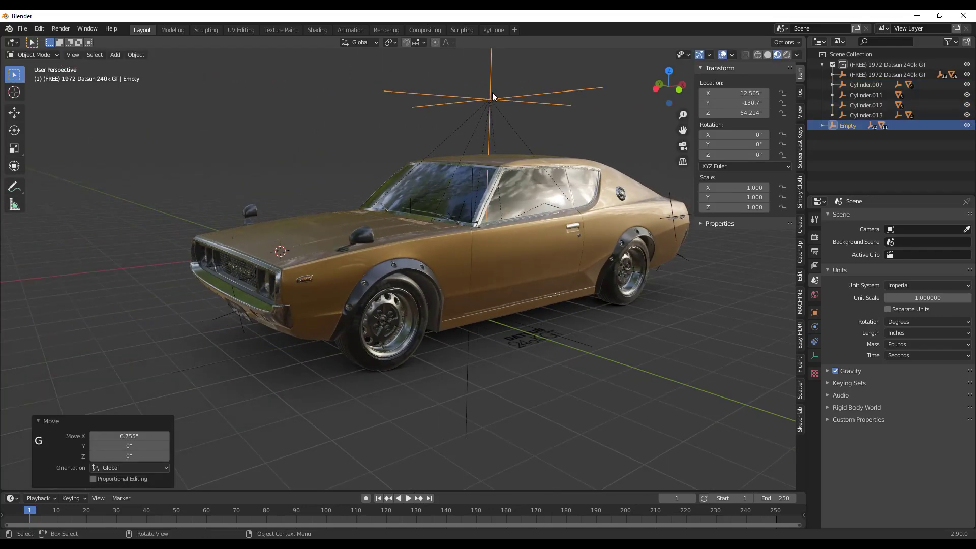
Check the car from several angles and select the near front wheel's empty, Cylinder.011
{"action": "scroll", "coordinate": [504, 112], "scroll_direction": "down", "scroll_amount": 2}
{"action": "middle_click_drag", "start_coordinate": [518, 137], "coordinate": [528, 231]}
{"action": "scroll", "coordinate": [575, 150], "scroll_direction": "up", "scroll_amount": 2}
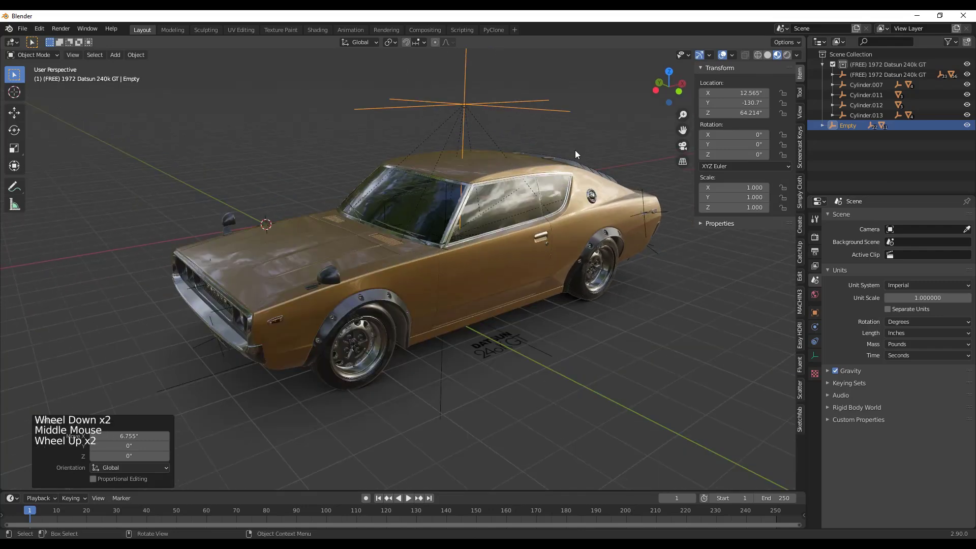
{"action": "scroll", "coordinate": [582, 174], "scroll_direction": "down", "scroll_amount": 1}
{"action": "middle_click_drag", "start_coordinate": [581, 174], "coordinate": [448, 300]}
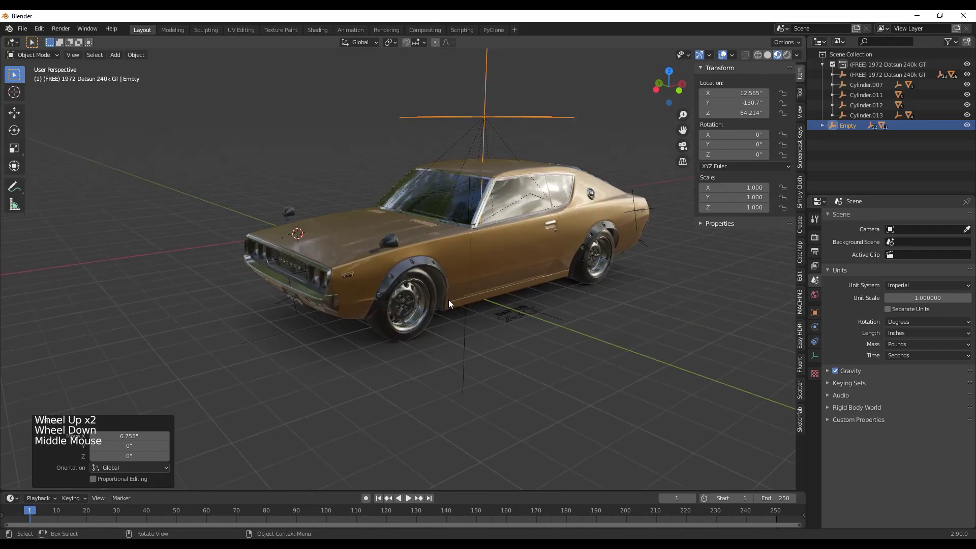
{"action": "left_click", "coordinate": [405, 303]}
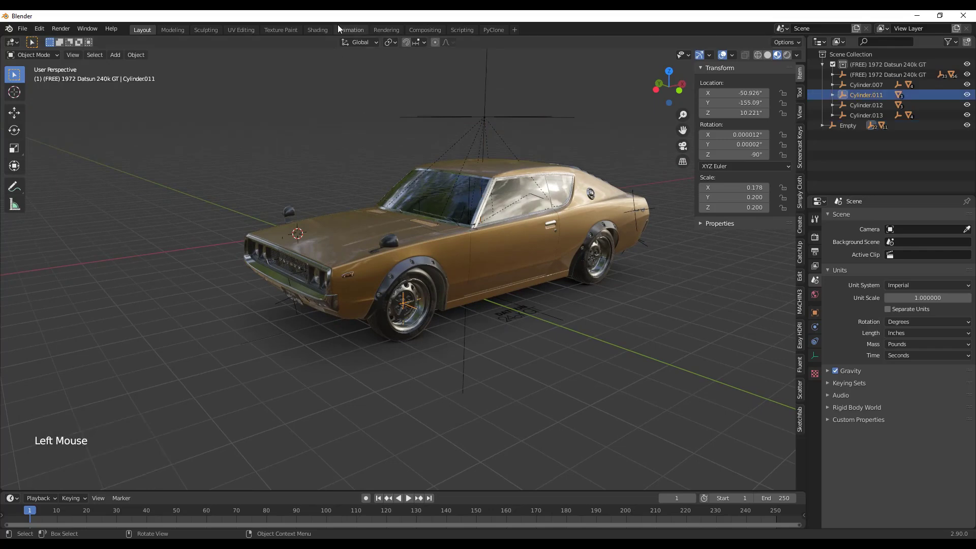
Switch to the Animation workspace and examine the selected front wheel up close
{"action": "left_click", "coordinate": [351, 30]}
{"action": "middle_click_drag", "start_coordinate": [429, 243], "coordinate": [740, 115]}
{"action": "scroll", "coordinate": [450, 212], "scroll_direction": "up", "scroll_amount": 6}
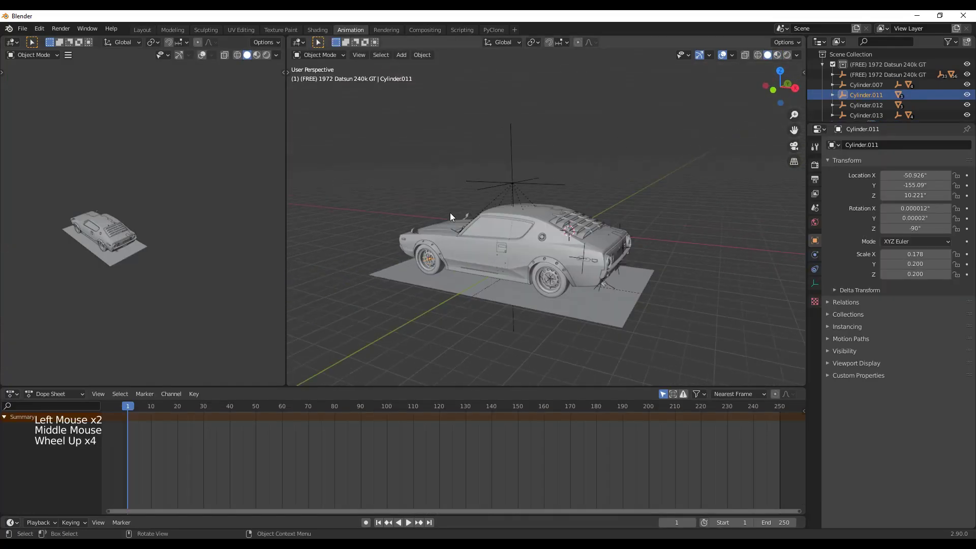
{"action": "middle_click_drag", "start_coordinate": [451, 213], "coordinate": [413, 278]}
{"action": "scroll", "coordinate": [417, 284], "scroll_direction": "up", "scroll_amount": 3}
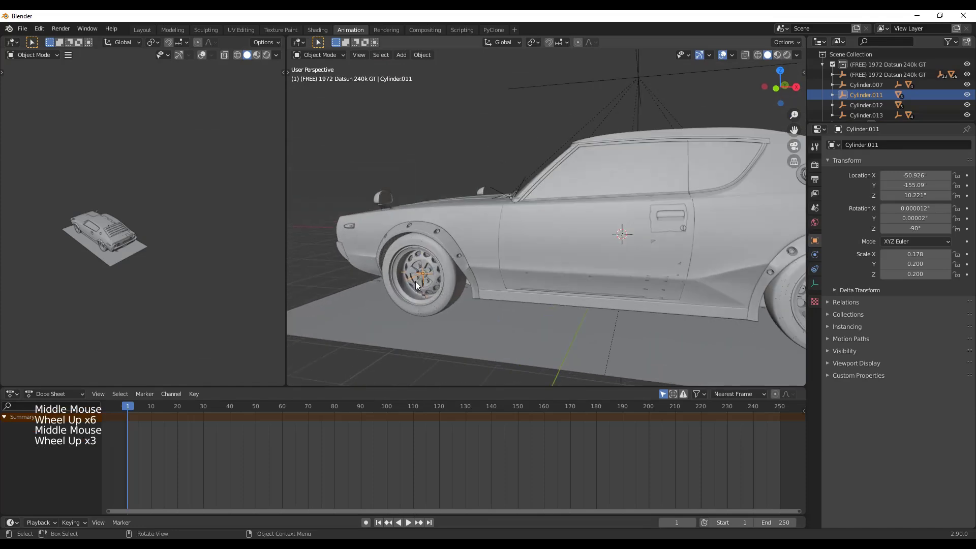
{"action": "scroll", "coordinate": [419, 282], "scroll_direction": "down", "scroll_amount": 4}
{"action": "scroll", "coordinate": [420, 280], "scroll_direction": "up", "scroll_amount": 4}
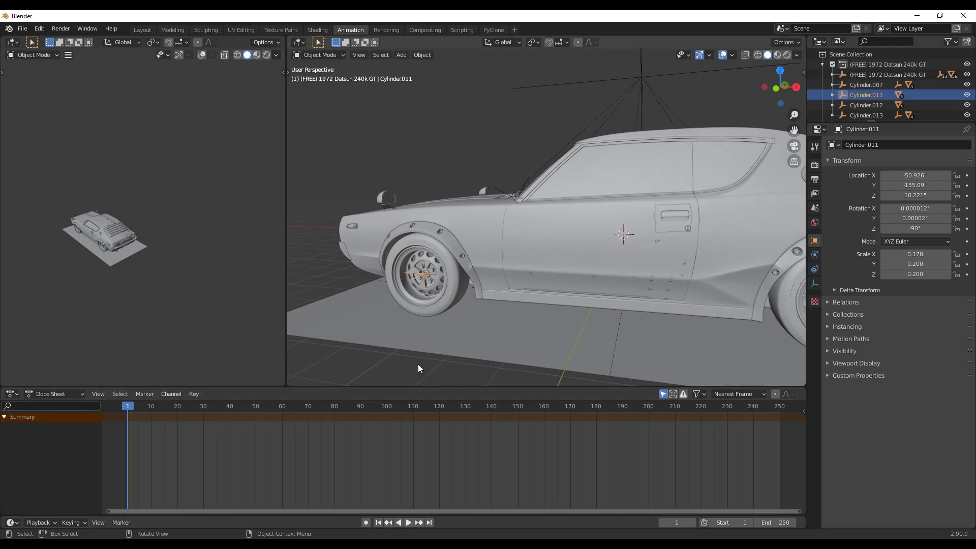
Return to the Layout workspace and inspect the front wheel together with its rotation values
{"action": "left_click", "coordinate": [143, 30]}
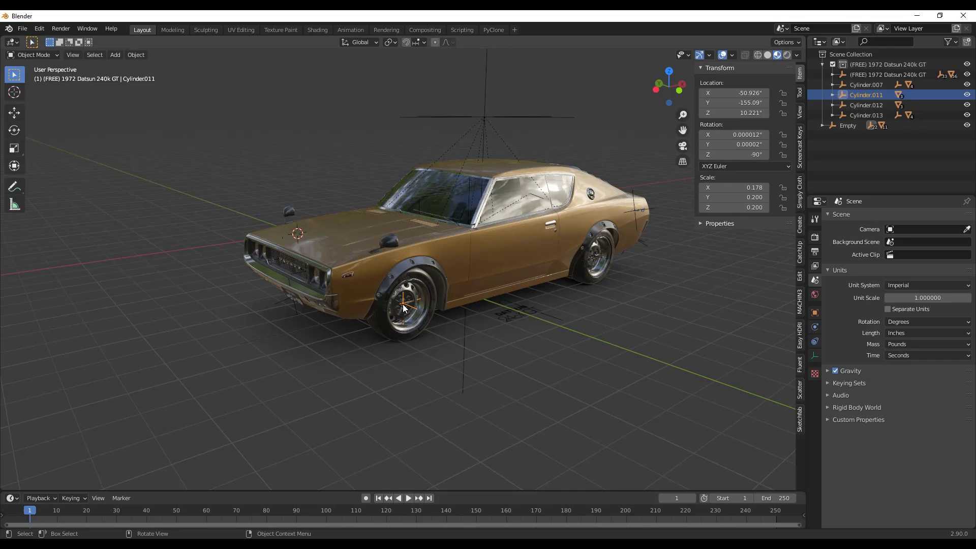
{"action": "scroll", "coordinate": [484, 329], "scroll_direction": "up", "scroll_amount": 3}
{"action": "middle_click_drag", "start_coordinate": [509, 291], "coordinate": [387, 290]}
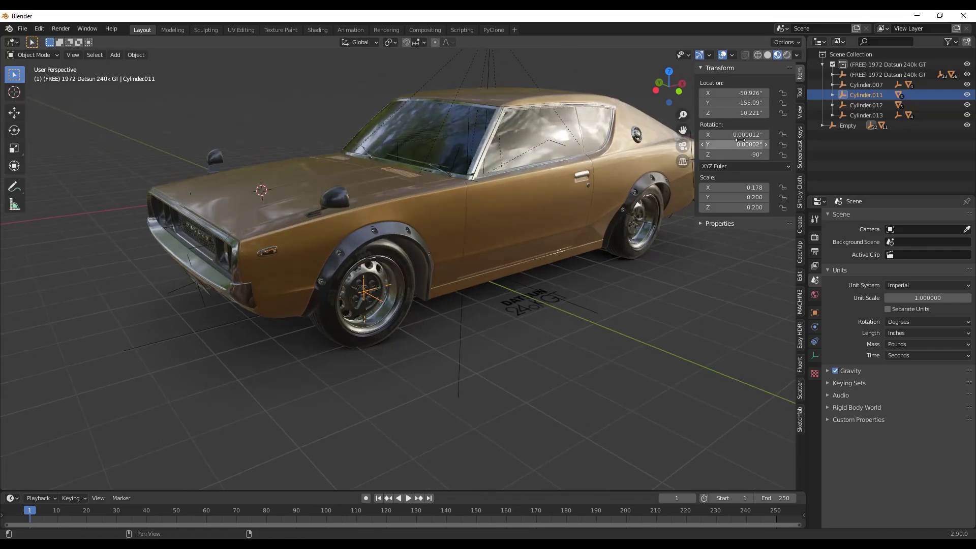
Zero the Y and X rotation values of the near front wheel's empty
{"action": "left_click_drag", "start_coordinate": [738, 144], "coordinate": [742, 144]}
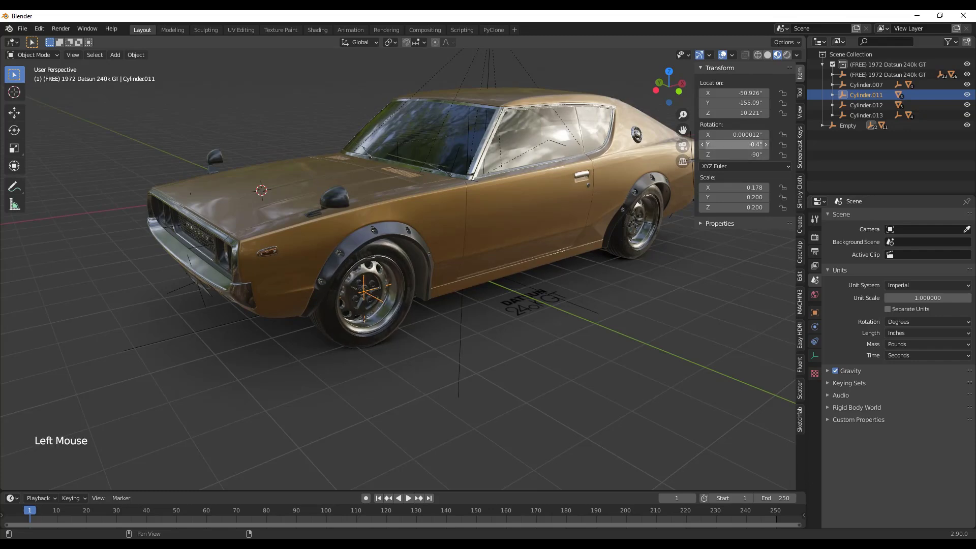
{"action": "double_click", "coordinate": [737, 144]}
{"action": "type", "text": "0"}
{"action": "key", "text": "Return"}
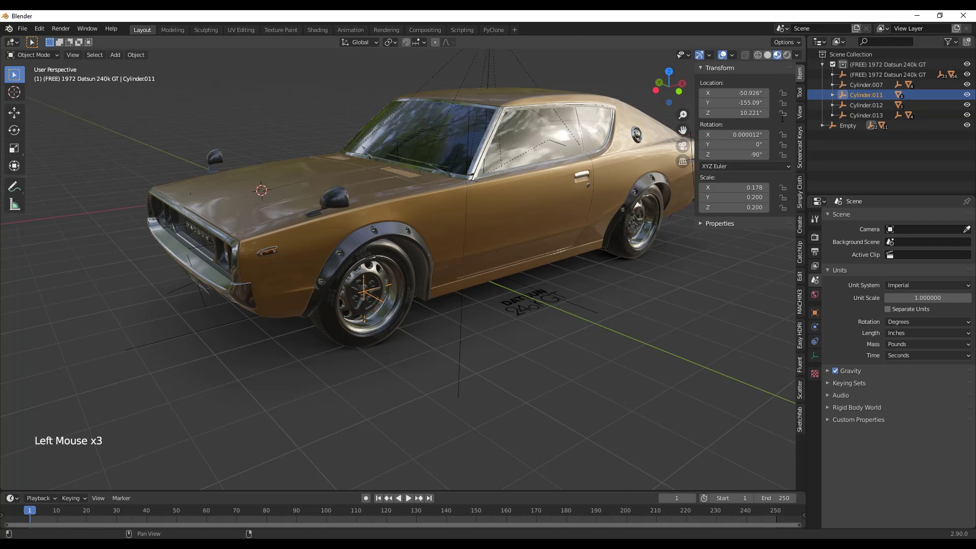
{"action": "left_click", "coordinate": [735, 135]}
{"action": "key", "text": "Return"}
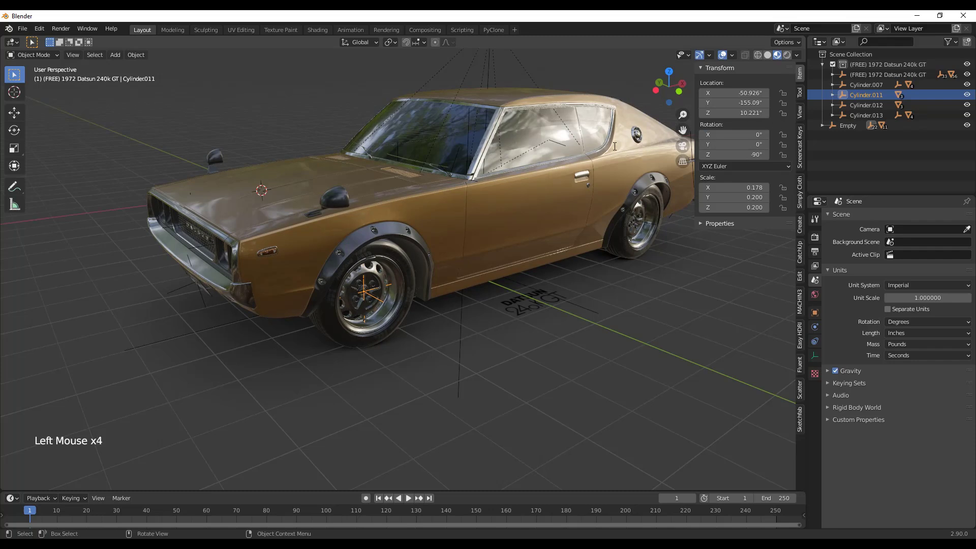
Test the wheel's spin by varying its X rotation up to about 106.9°, and reset it to 0°
{"action": "mouse_move", "coordinate": [735, 135]}
{"action": "left_mouse_down"}
{"action": "mouse_move", "coordinate": [765, 135]}
{"action": "mouse_move", "coordinate": [723, 132]}
{"action": "left_mouse_up"}
{"action": "left_click", "coordinate": [728, 133]}
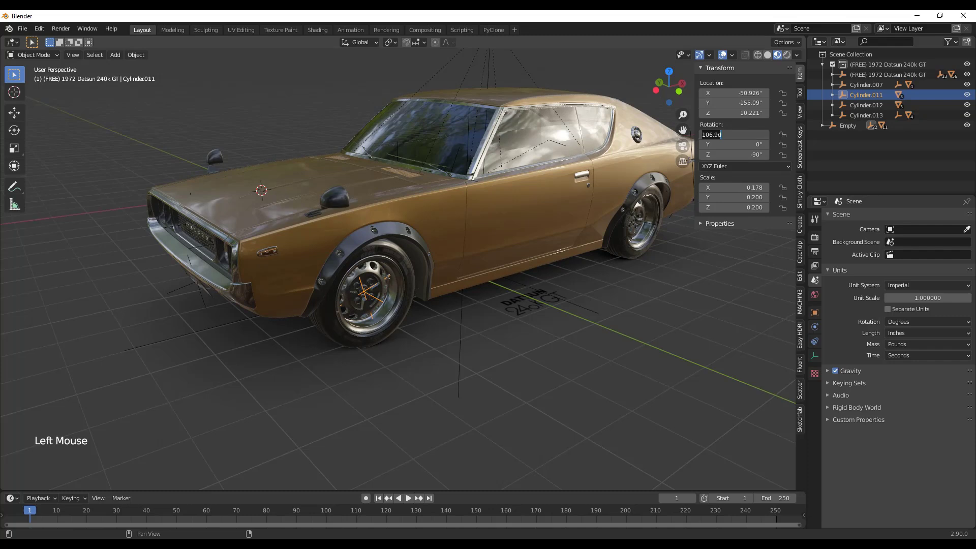
{"action": "type", "text": "0"}
{"action": "key", "text": "Return"}
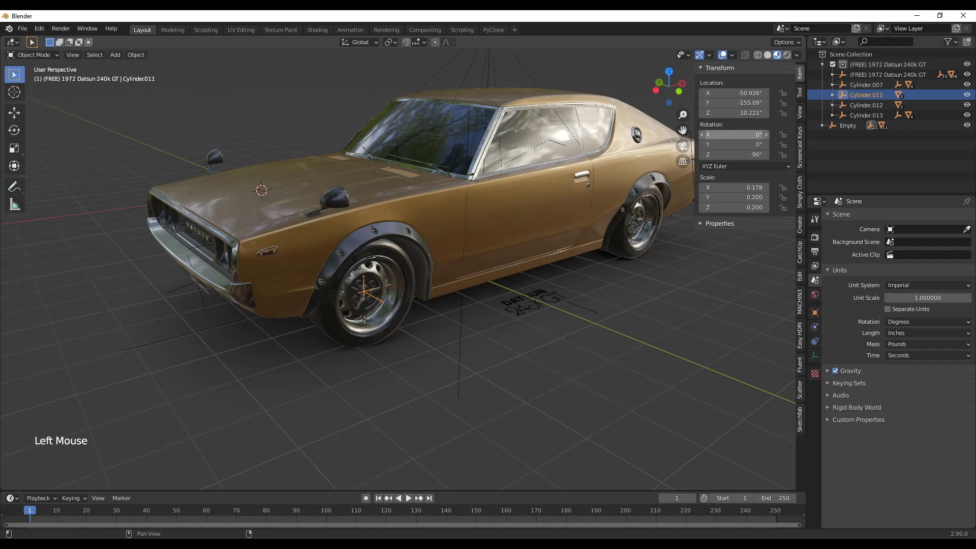
Add a driver to the X rotation of the near front wheel's empty, and view the whole car
{"action": "right_click", "coordinate": [732, 133]}
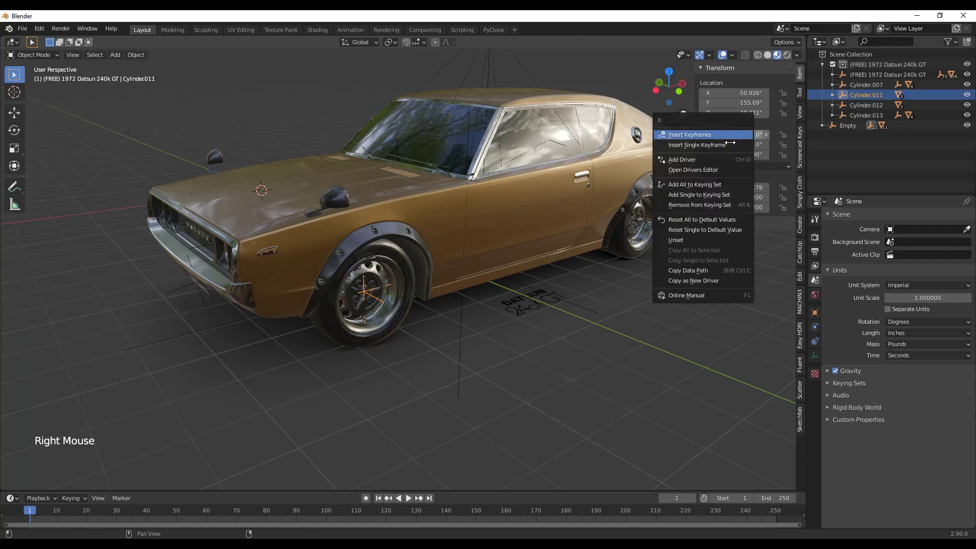
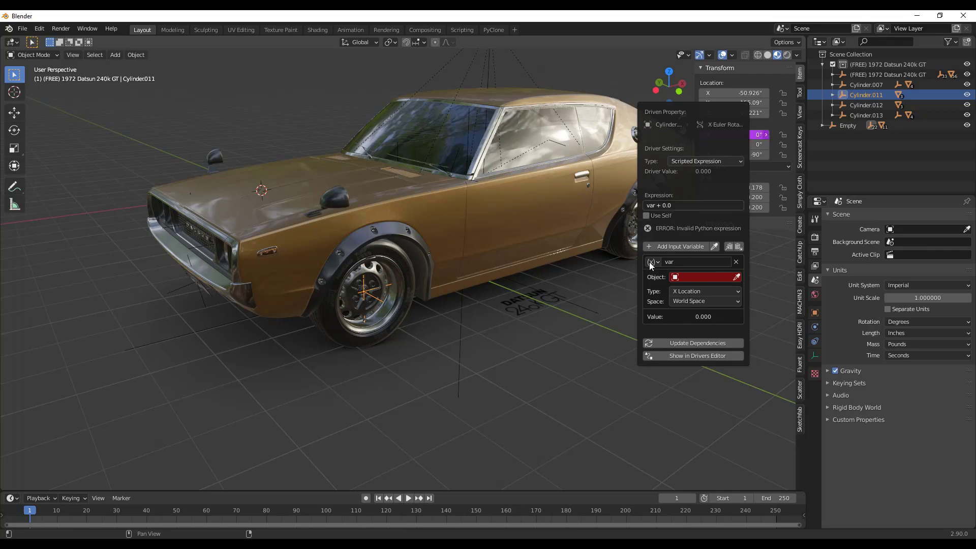
{"action": "scroll", "coordinate": [508, 386], "scroll_direction": "down", "scroll_amount": 3}
{"action": "scroll", "coordinate": [499, 166], "scroll_direction": "up", "scroll_amount": 2}
{"action": "middle_click_drag", "start_coordinate": [509, 249], "coordinate": [498, 188]}
{"action": "scroll", "coordinate": [512, 231], "scroll_direction": "down", "scroll_amount": 2}
{"action": "scroll", "coordinate": [544, 224], "scroll_direction": "up", "scroll_amount": 1}
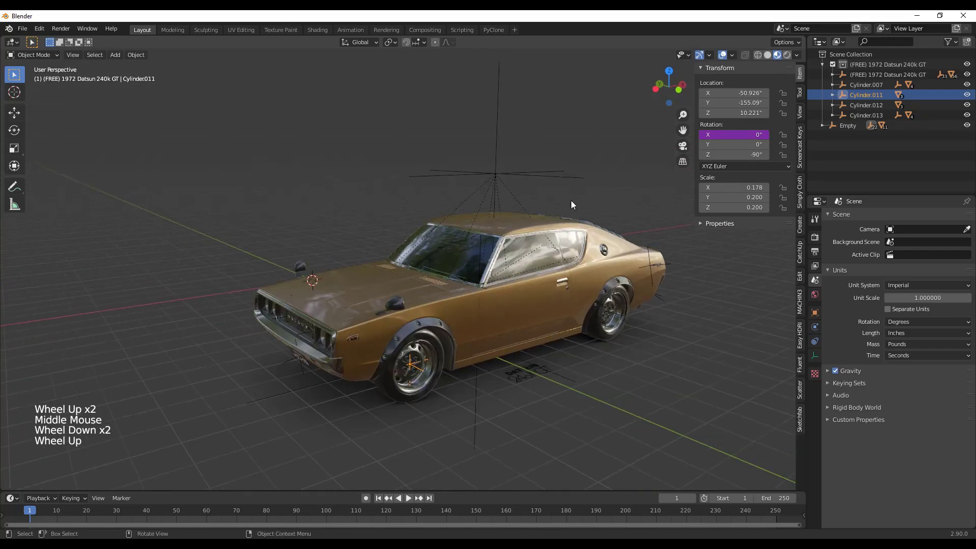
Edit the X rotation driver and set its scripted expression to var*1
{"action": "right_click", "coordinate": [729, 134]}
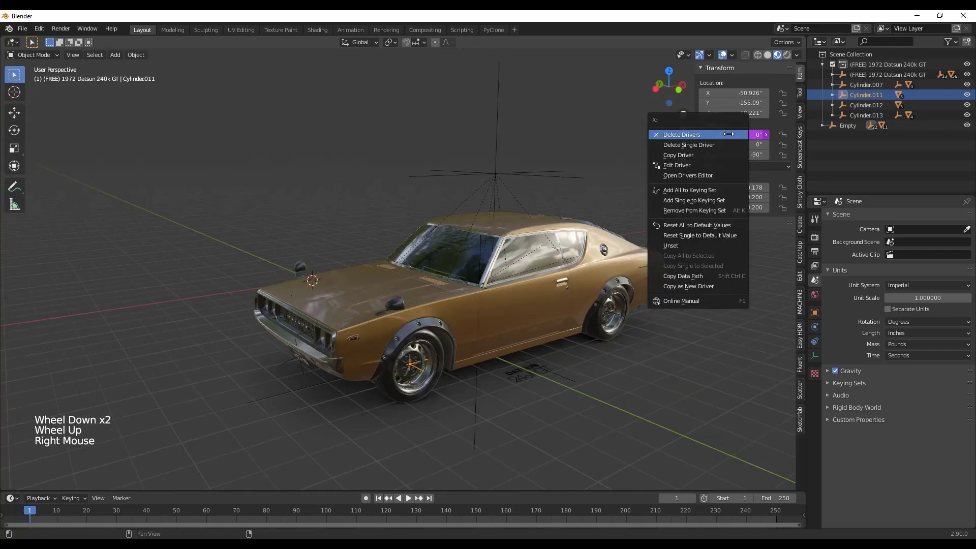
{"action": "left_click", "coordinate": [697, 163]}
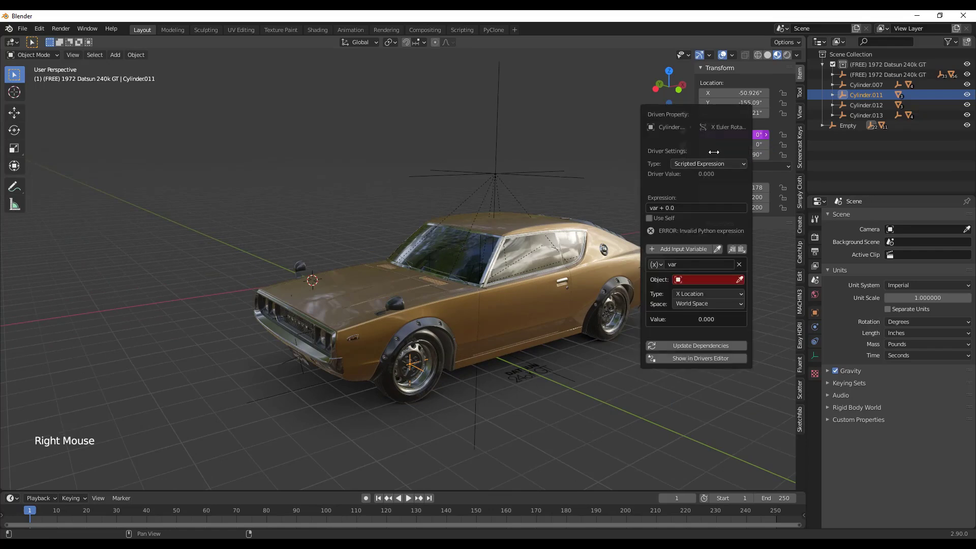
{"action": "left_click", "coordinate": [679, 209]}
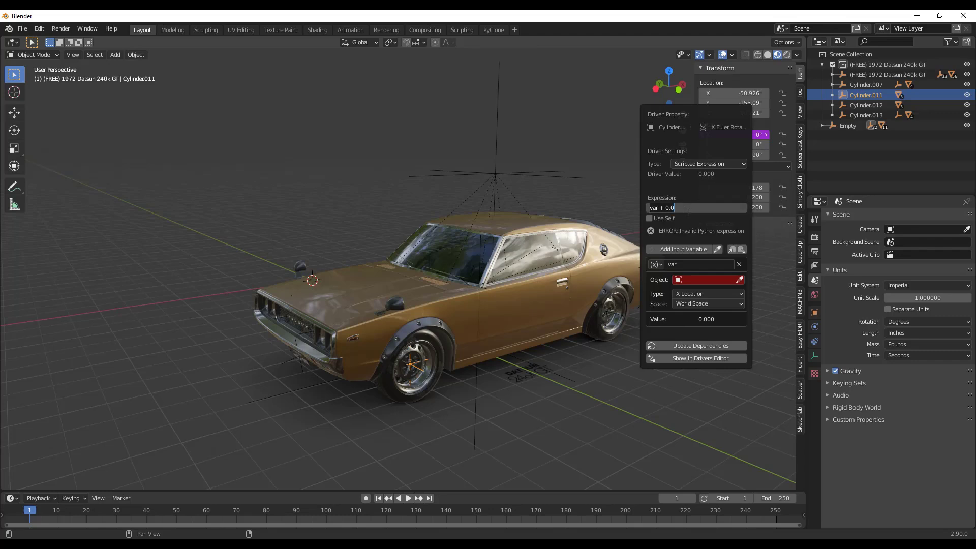
{"action": "type", "text": "var*"}
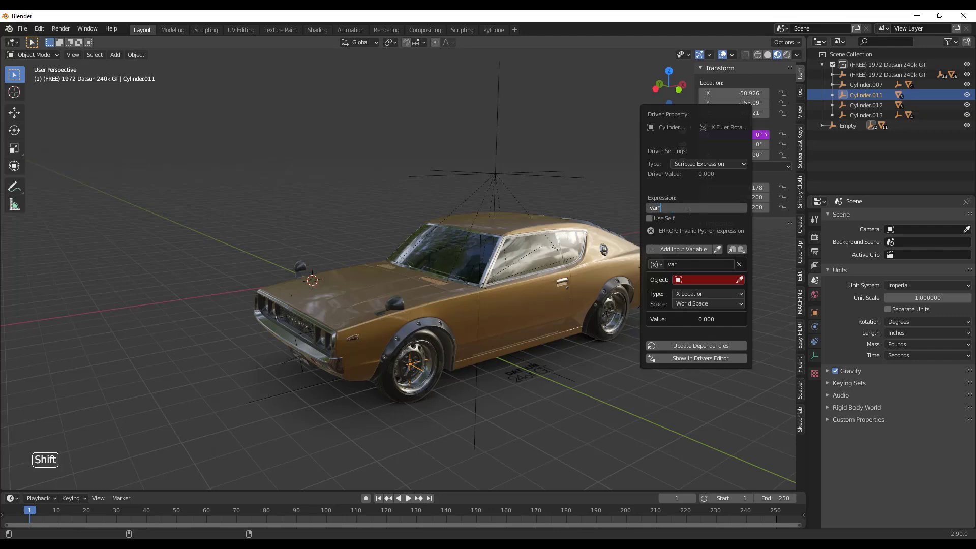
{"action": "key", "text": "Return"}
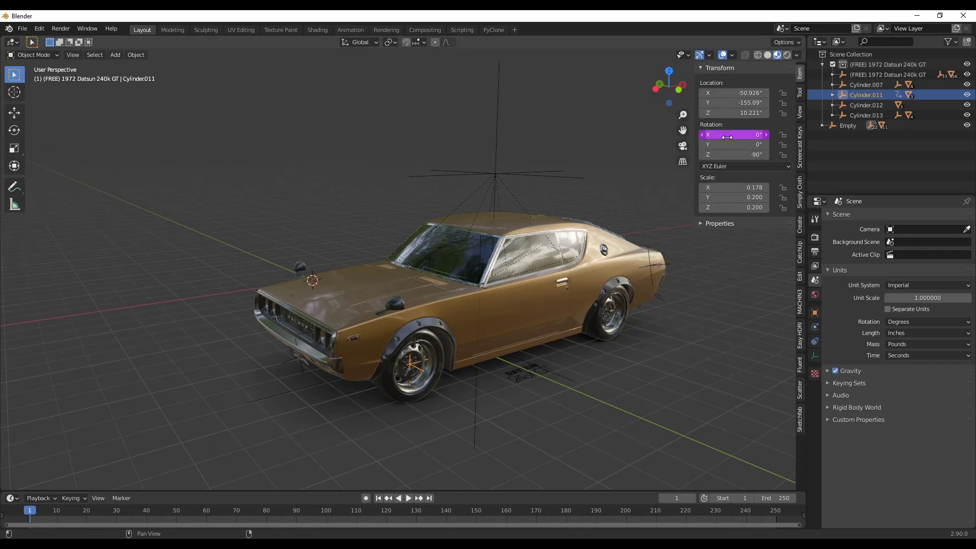
Reopen the X rotation driver's settings and assign Empty as the object of its input variable
{"action": "right_click", "coordinate": [727, 137]}
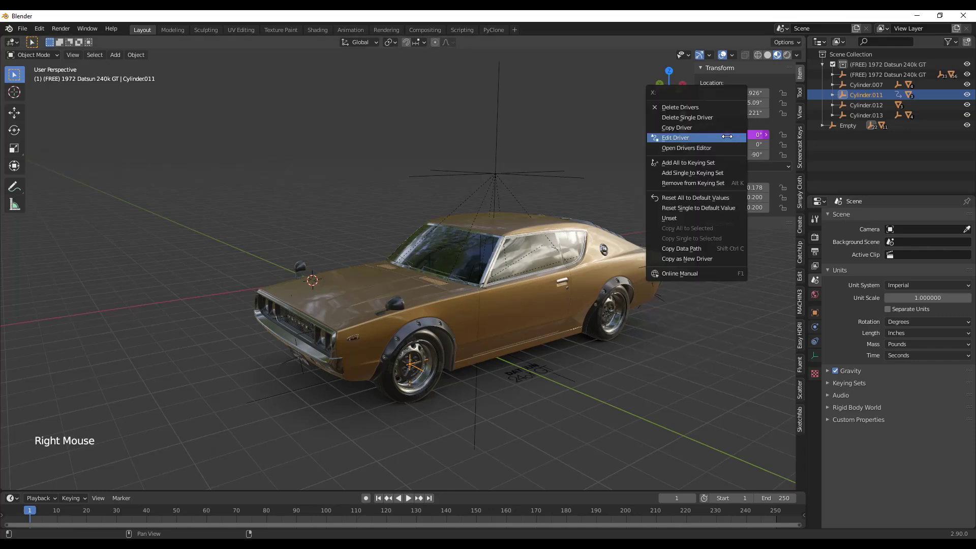
{"action": "left_click", "coordinate": [685, 138]}
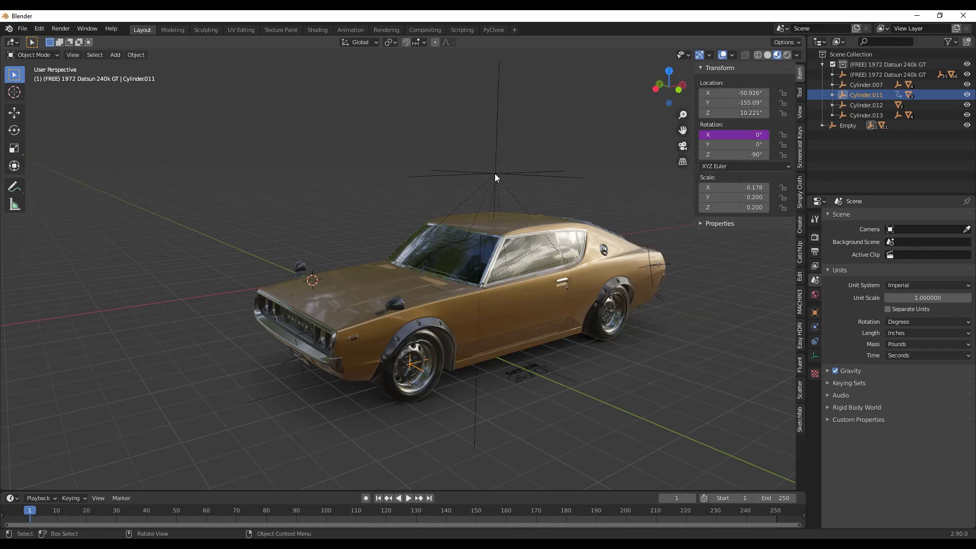
{"action": "right_click", "coordinate": [731, 134]}
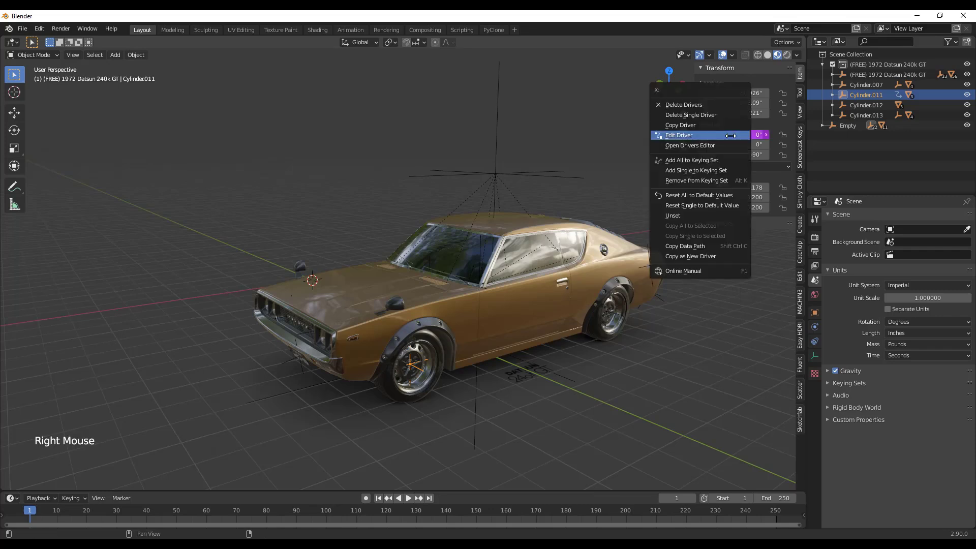
{"action": "left_click", "coordinate": [693, 135]}
{"action": "left_click", "coordinate": [699, 247]}
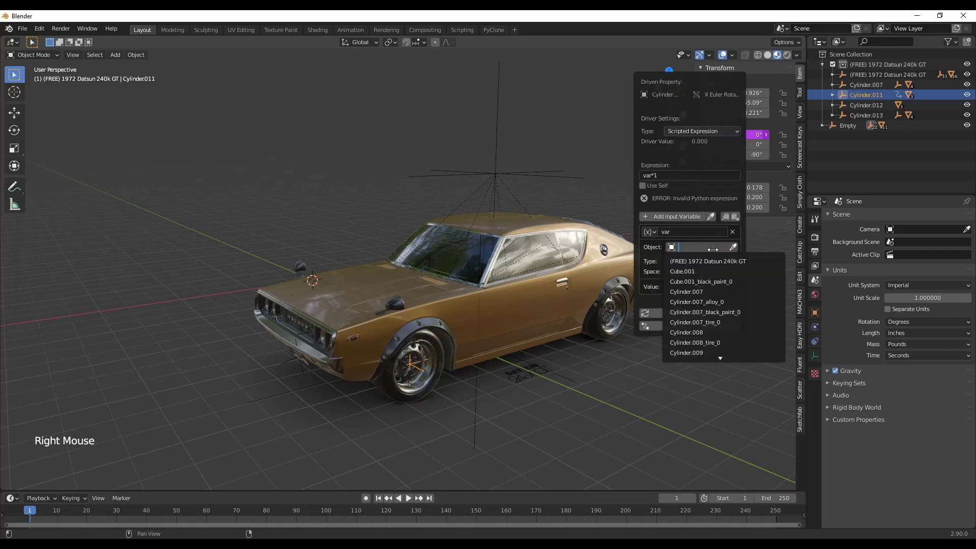
{"action": "type", "text": "empt"}
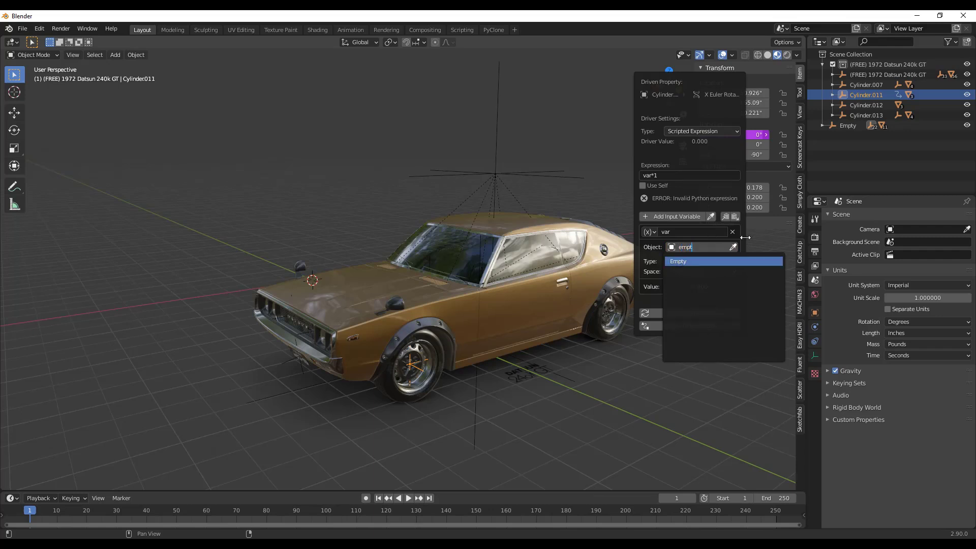
{"action": "left_click", "coordinate": [682, 260]}
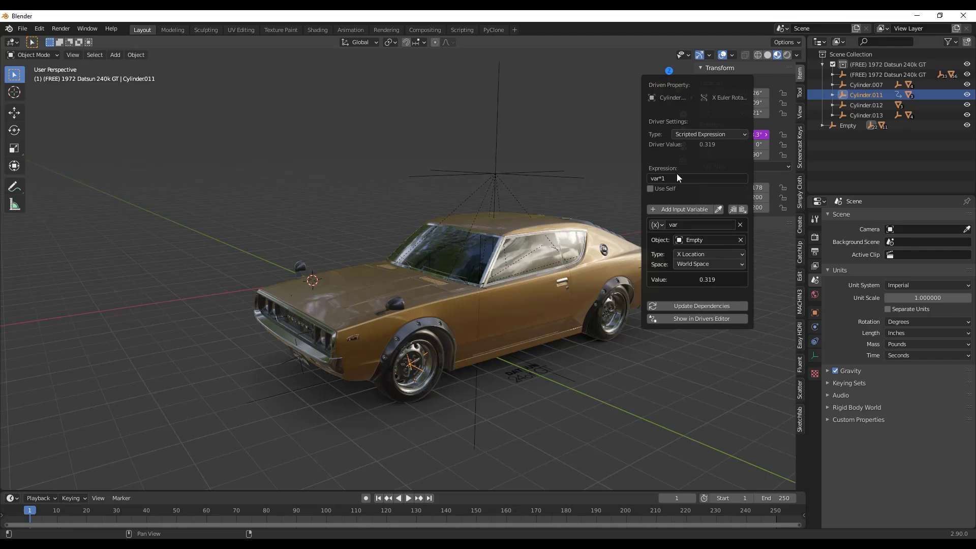
Select the control empty and shift it along the X axis to test the wheel's driver, ending with a move of about 1.4"
{"action": "left_click", "coordinate": [500, 174]}
{"action": "middle_click_drag", "start_coordinate": [499, 172], "coordinate": [432, 173]}
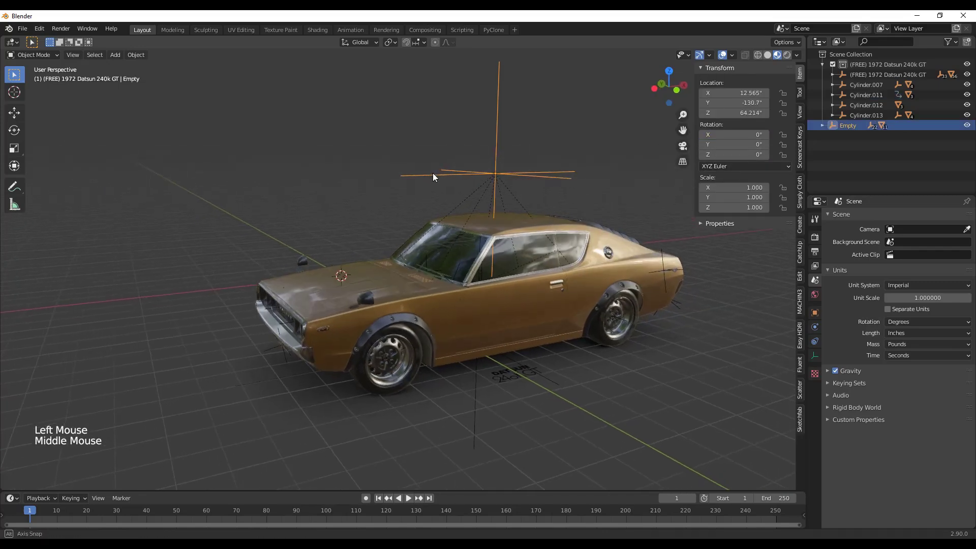
{"action": "scroll", "coordinate": [505, 175], "scroll_direction": "up", "scroll_amount": 2}
{"action": "scroll", "coordinate": [527, 176], "scroll_direction": "down", "scroll_amount": 1}
{"action": "scroll", "coordinate": [529, 168], "scroll_direction": "down", "scroll_amount": 1}
{"action": "key", "text": "g"}
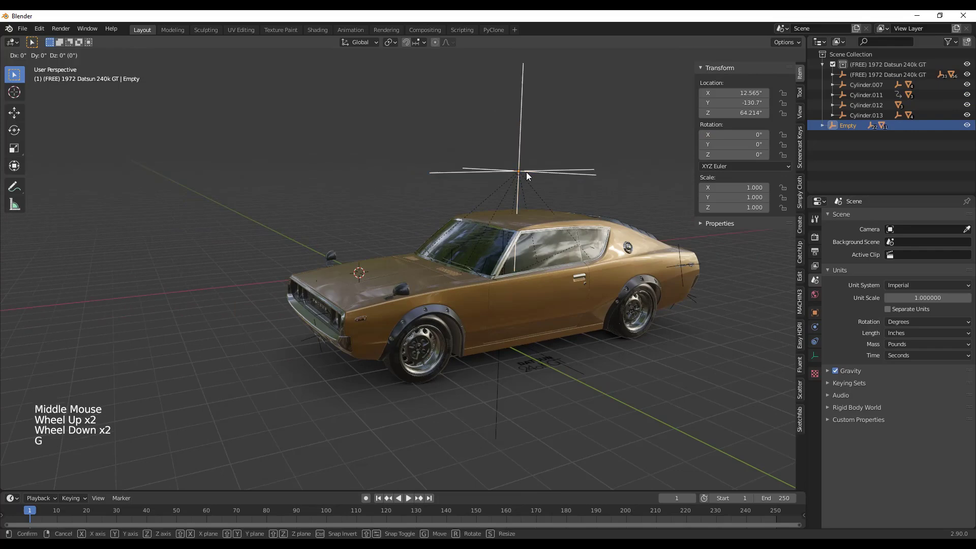
{"action": "key", "text": "x"}
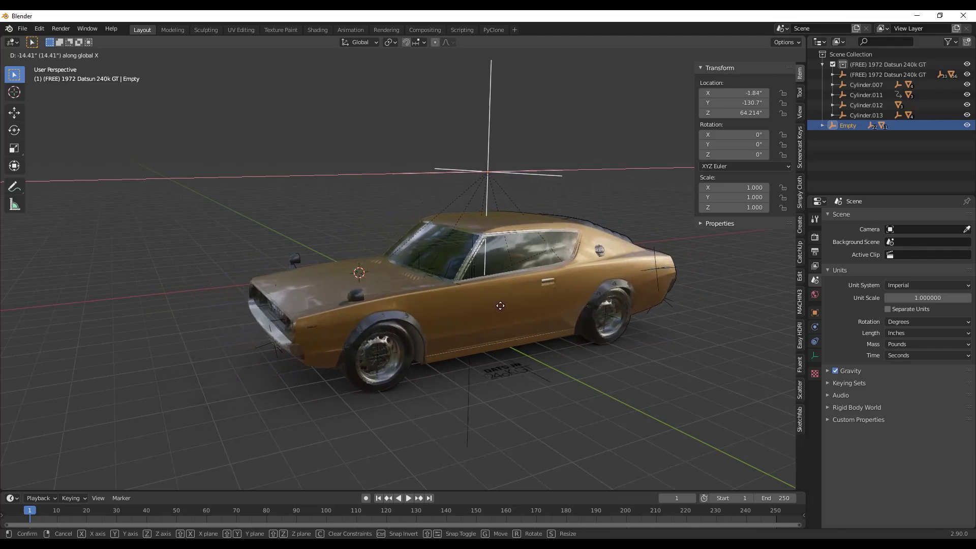
{"action": "left_click", "coordinate": [528, 302]}
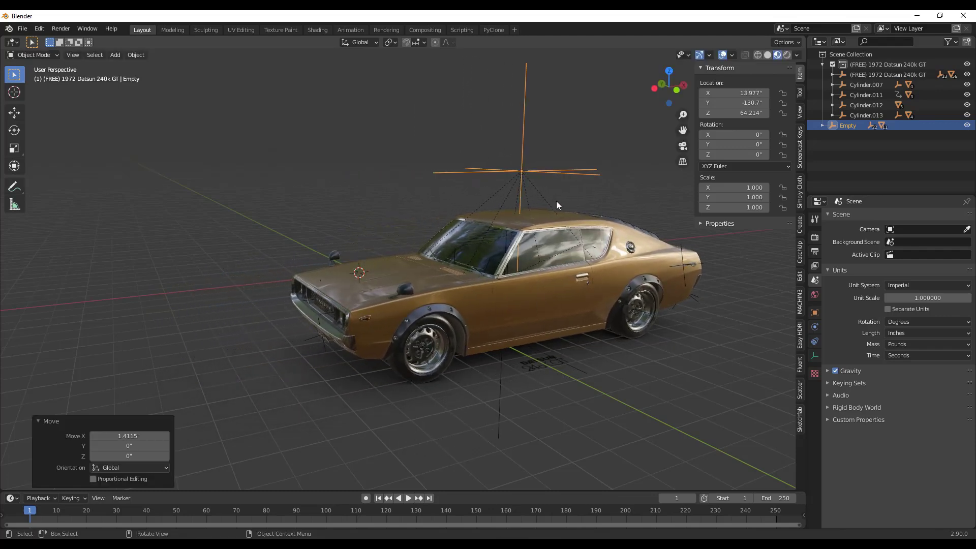
Set the near front wheel's X rotation driver expression to var*3
{"action": "left_click", "coordinate": [427, 353]}
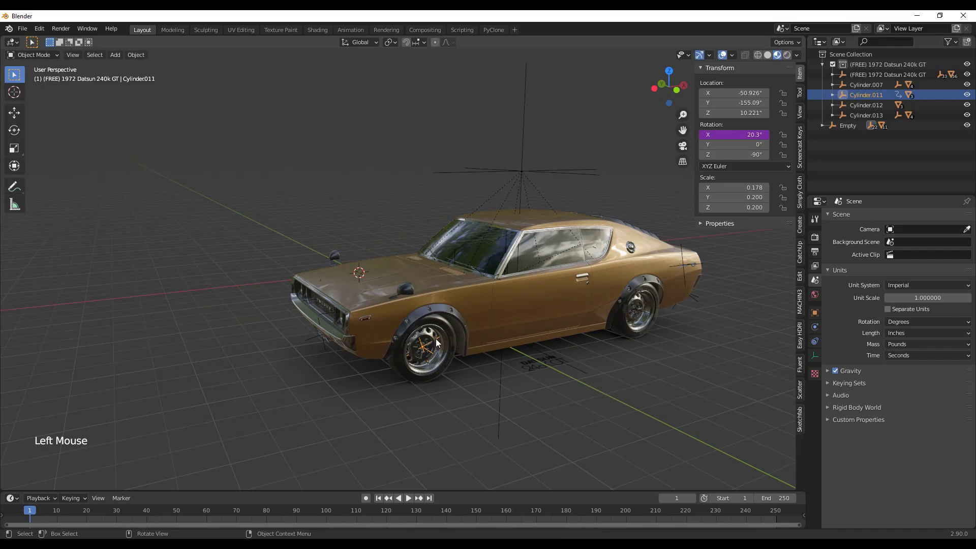
{"action": "right_click", "coordinate": [735, 136]}
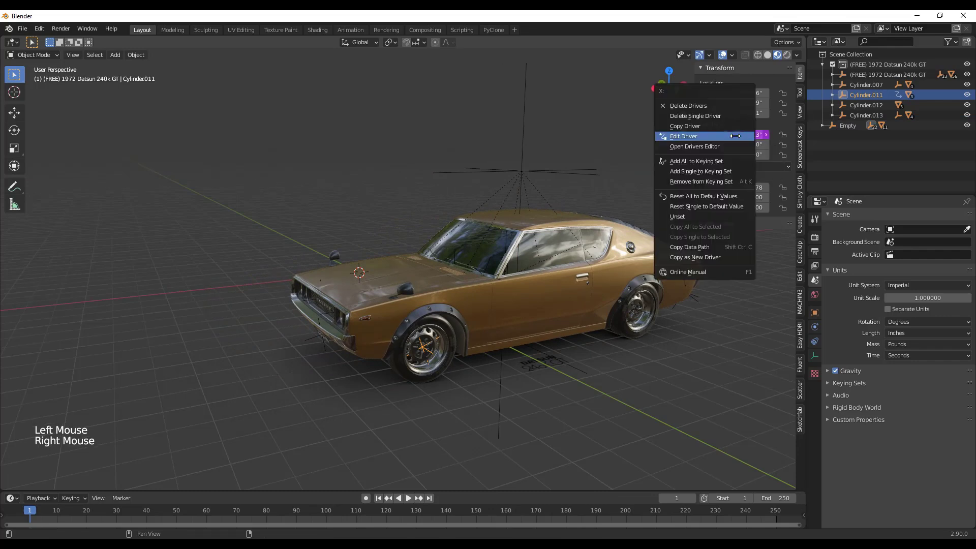
{"action": "left_click", "coordinate": [703, 136]}
{"action": "left_click", "coordinate": [699, 180]}
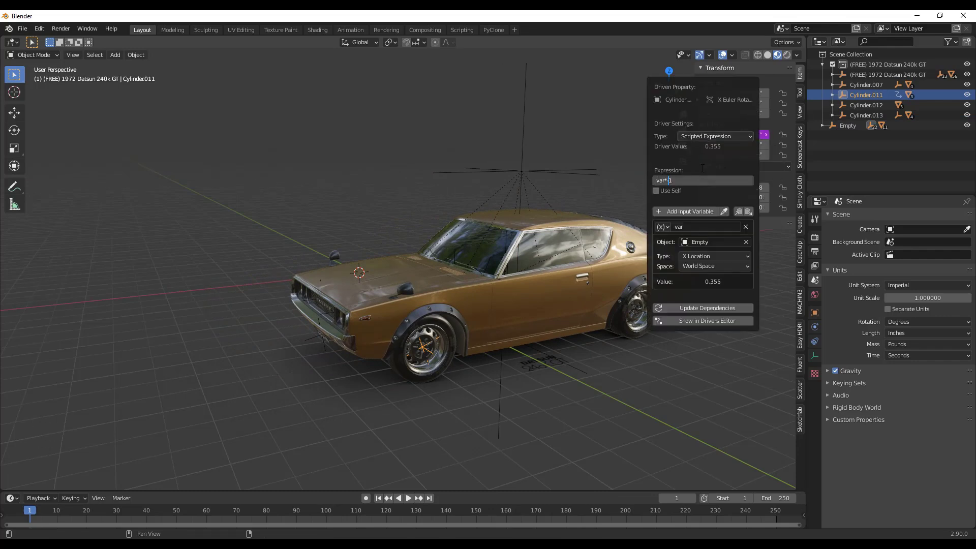
{"action": "key", "text": "shift"}
{"action": "key", "text": "Return"}
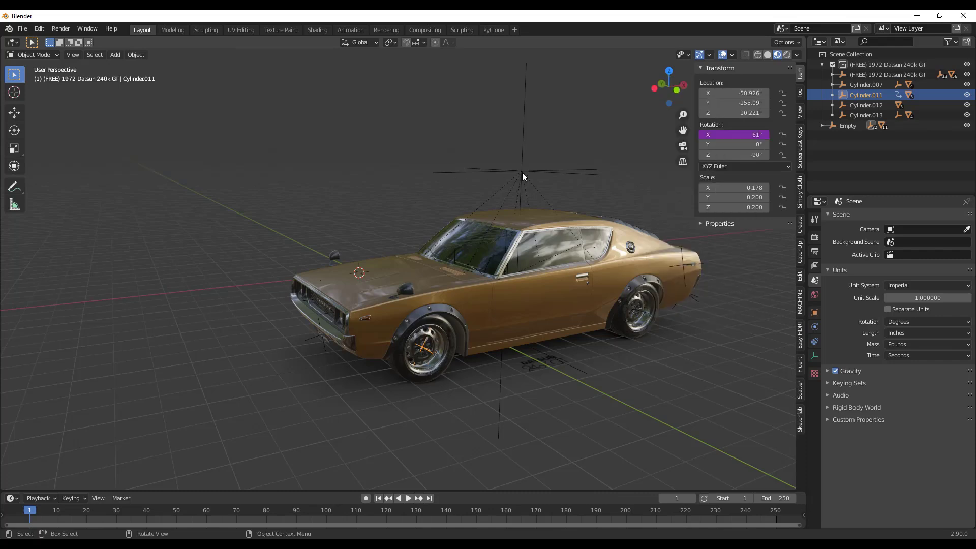
Move the control empty about -18.84" along the X axis to test the wheel's rotation speed and direction
{"action": "left_click", "coordinate": [523, 172]}
{"action": "key", "text": "g"}
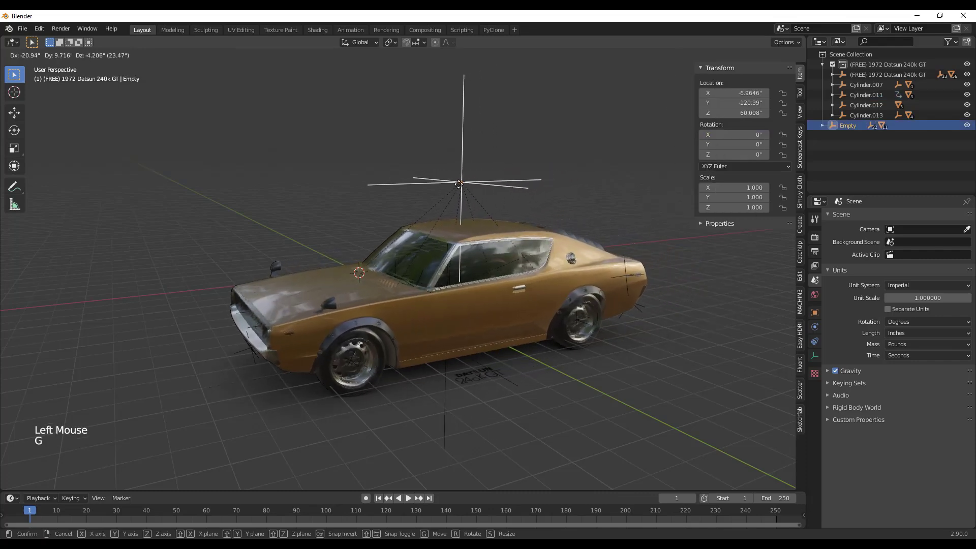
{"action": "key", "text": "x"}
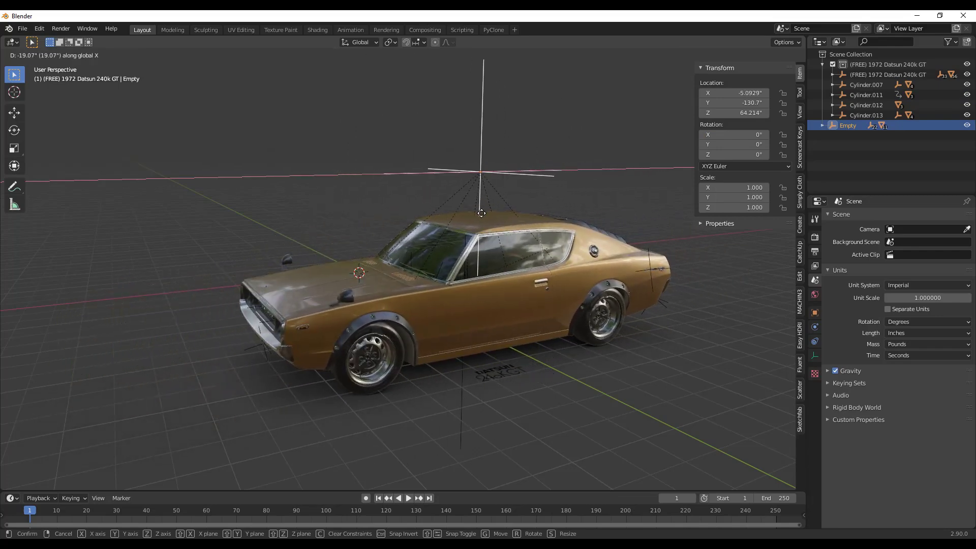
{"action": "left_click", "coordinate": [481, 213]}
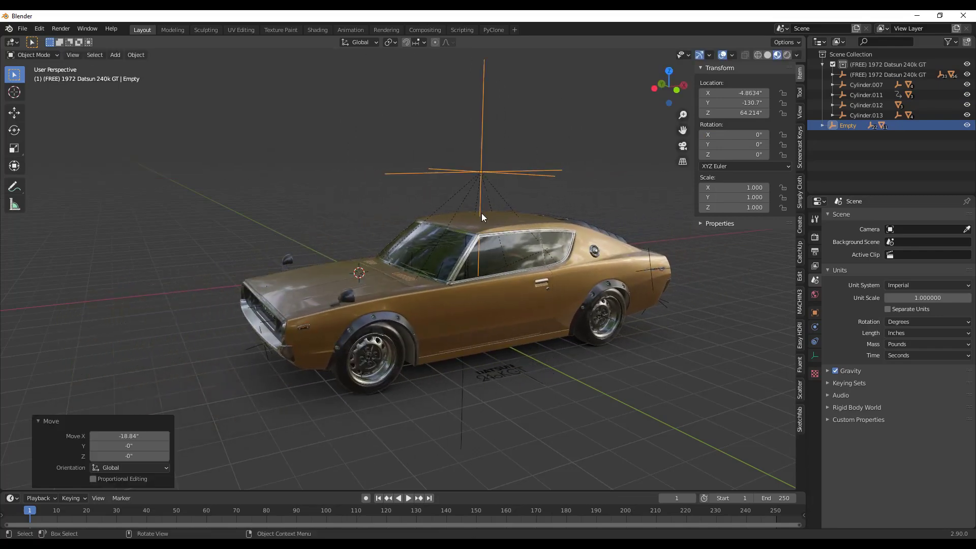
Reverse the near front wheel's rotation by setting its X rotation driver expression to var*-3
{"action": "left_click", "coordinate": [370, 363]}
{"action": "right_click", "coordinate": [743, 134]}
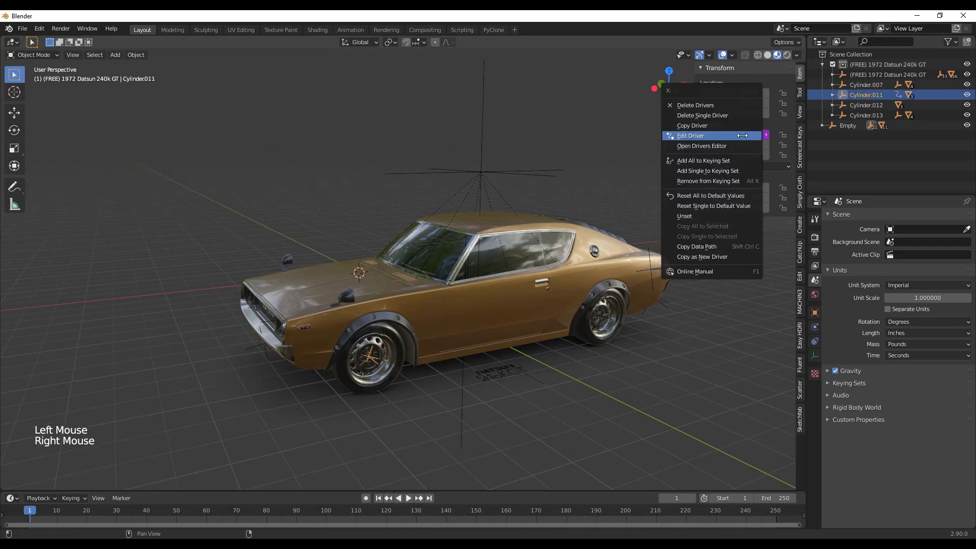
{"action": "left_click", "coordinate": [743, 135]}
{"action": "left_click", "coordinate": [676, 182]}
{"action": "left_click", "coordinate": [673, 181]}
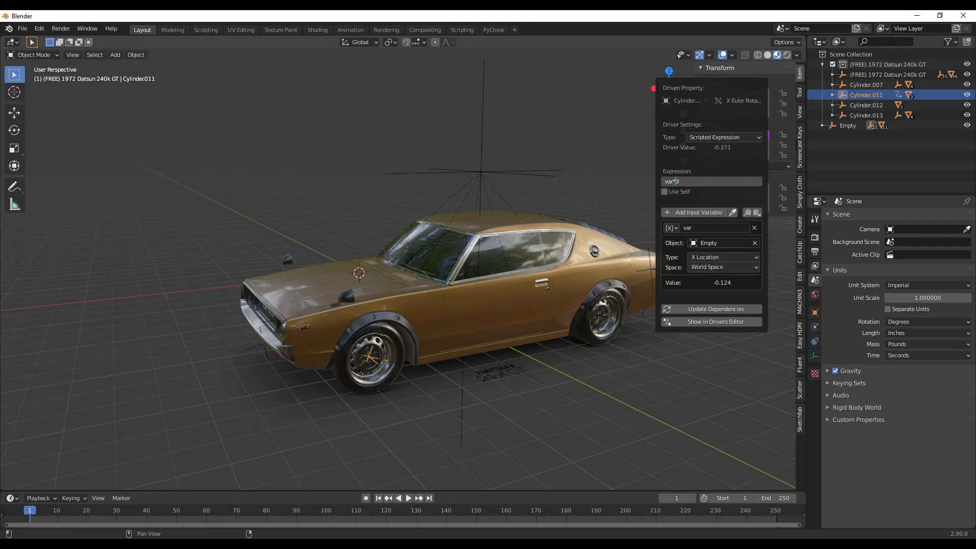
{"action": "type", "text": "-"}
{"action": "key", "text": "Return"}
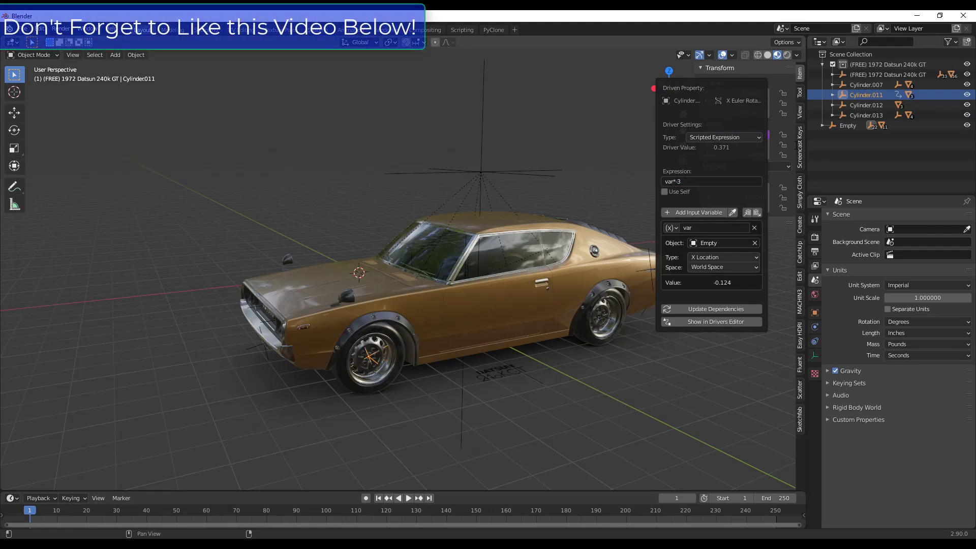
Move the control empty about 0.05" along the X axis to test the near front wheel's reversed rotation
{"action": "left_click", "coordinate": [483, 170]}
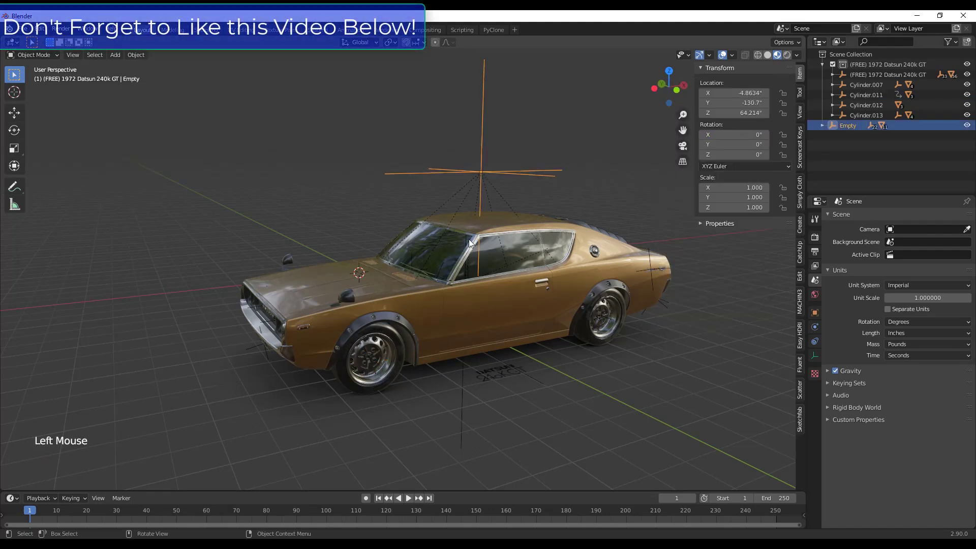
{"action": "key", "text": "g"}
{"action": "key", "text": "x"}
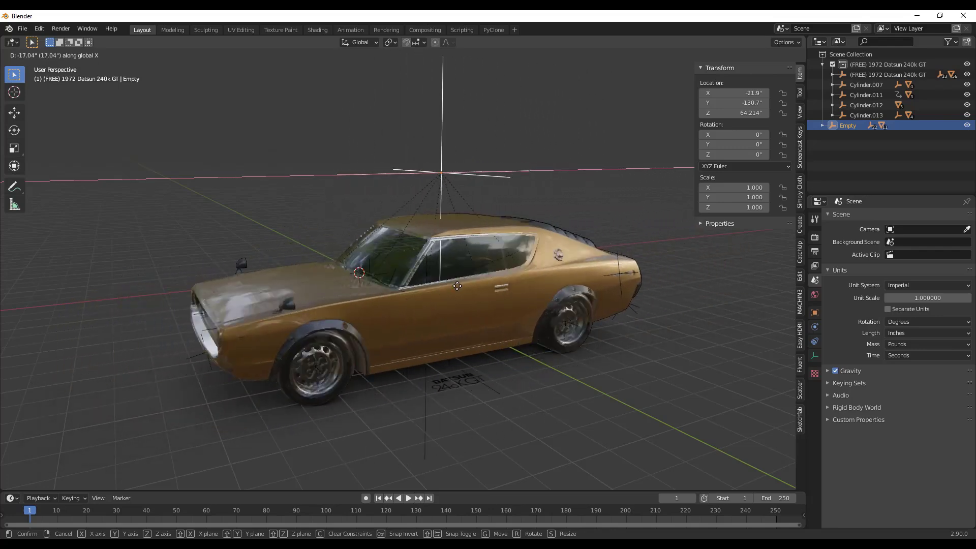
{"action": "left_click", "coordinate": [461, 296]}
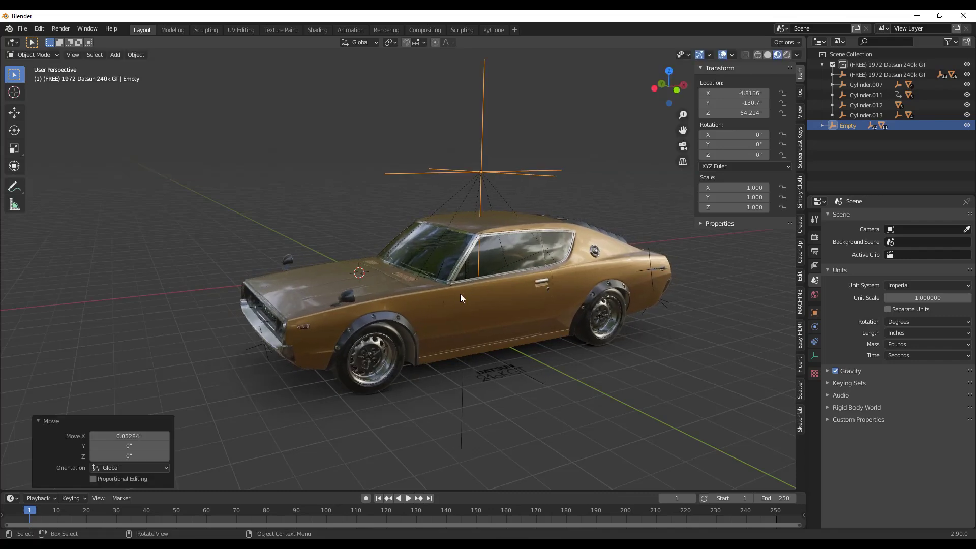
Copy the X rotation driver from the near front wheel's empty
{"action": "left_click", "coordinate": [371, 356]}
{"action": "right_click", "coordinate": [727, 136]}
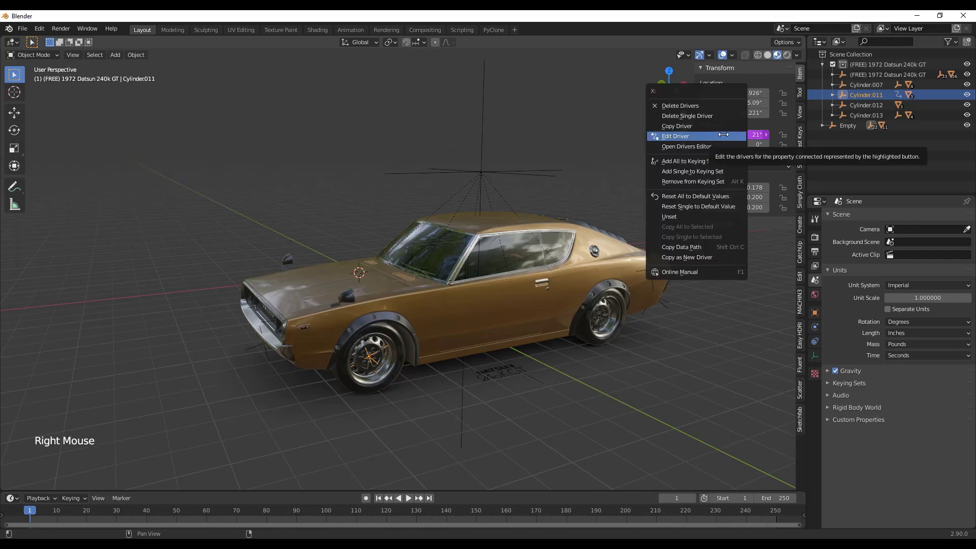
{"action": "left_click", "coordinate": [692, 126]}
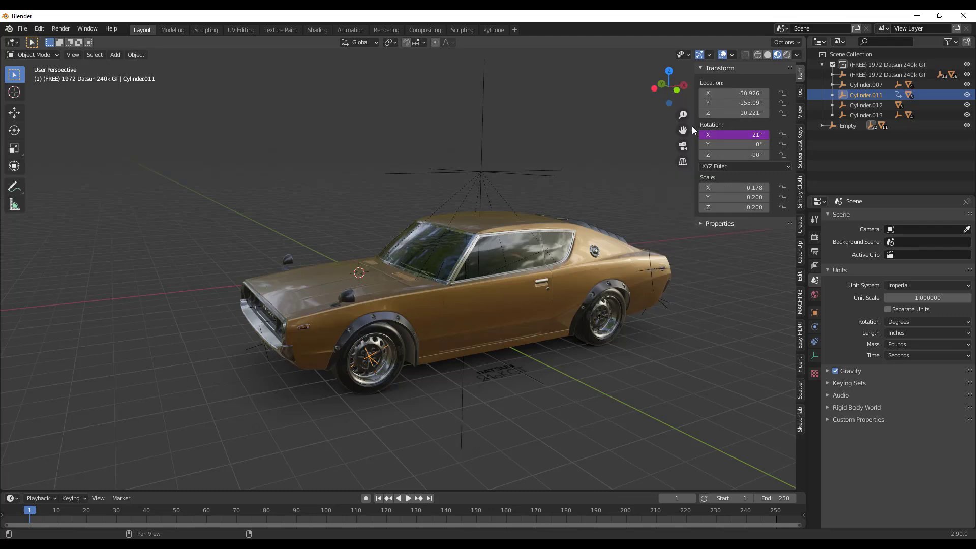
Set the X and Y rotation of the rear wheel's empty on the same side to 0°
{"action": "left_click", "coordinate": [603, 320]}
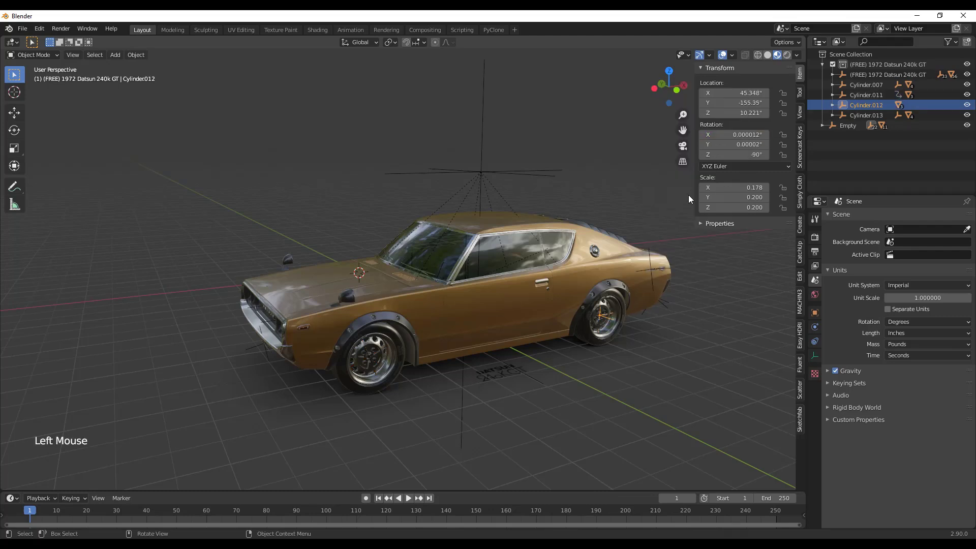
{"action": "triple_click", "coordinate": [732, 134]}
{"action": "type", "text": "0"}
{"action": "key", "text": "Tab"}
{"action": "type", "text": "0"}
{"action": "key", "text": "Tab"}
{"action": "key", "text": "Return"}
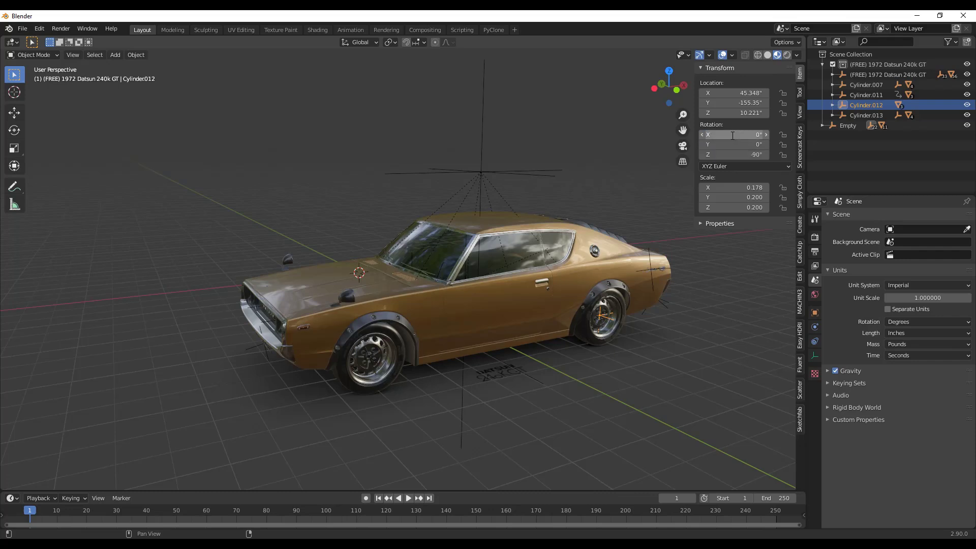
Paste the copied driver onto the X rotation of that rear wheel's empty
{"action": "left_click", "coordinate": [733, 134]}
{"action": "left_click_drag", "start_coordinate": [733, 135], "coordinate": [715, 135]}
{"action": "right_click", "coordinate": [714, 135]}
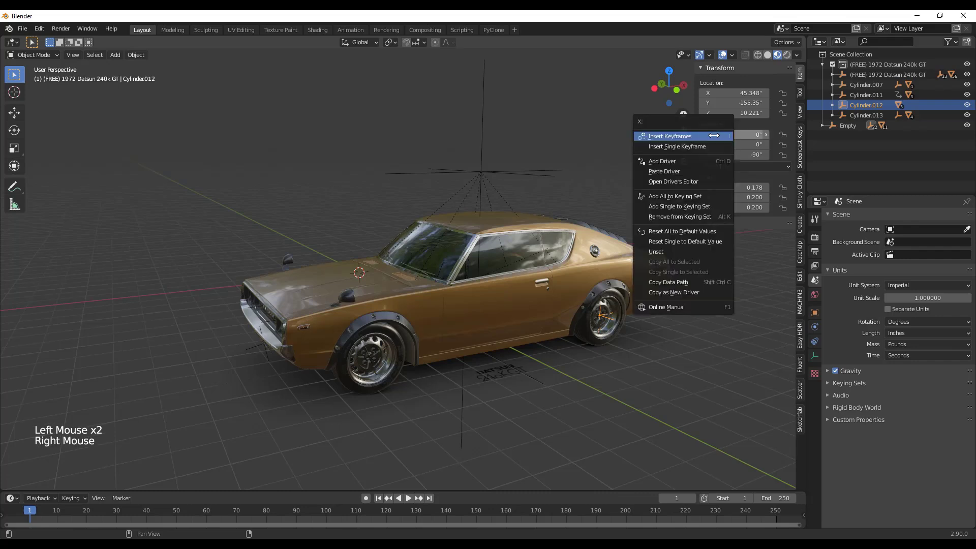
{"action": "left_click", "coordinate": [667, 170]}
Move the control empty about -3.6" along the X axis to test both driven wheels on this side
{"action": "left_click", "coordinate": [480, 177]}
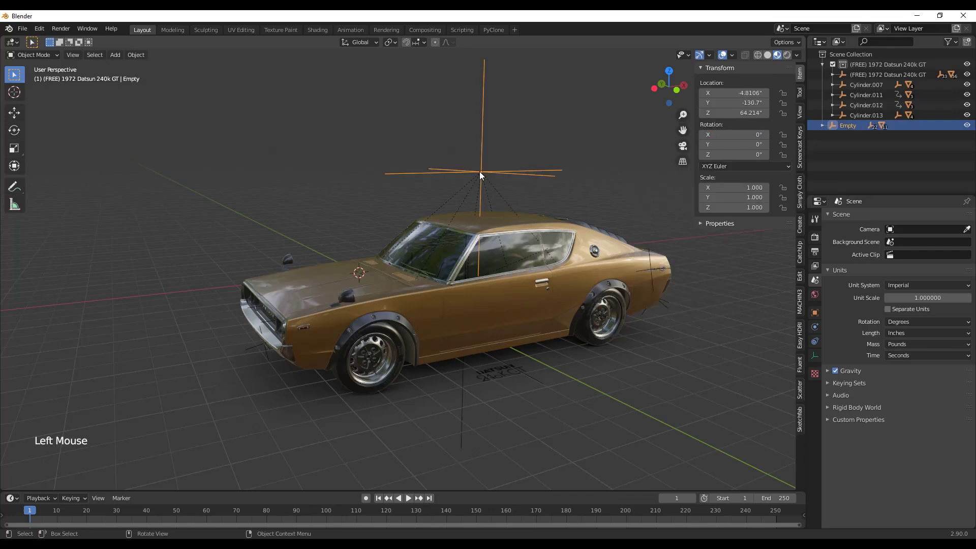
{"action": "key", "text": "g"}
{"action": "key", "text": "x"}
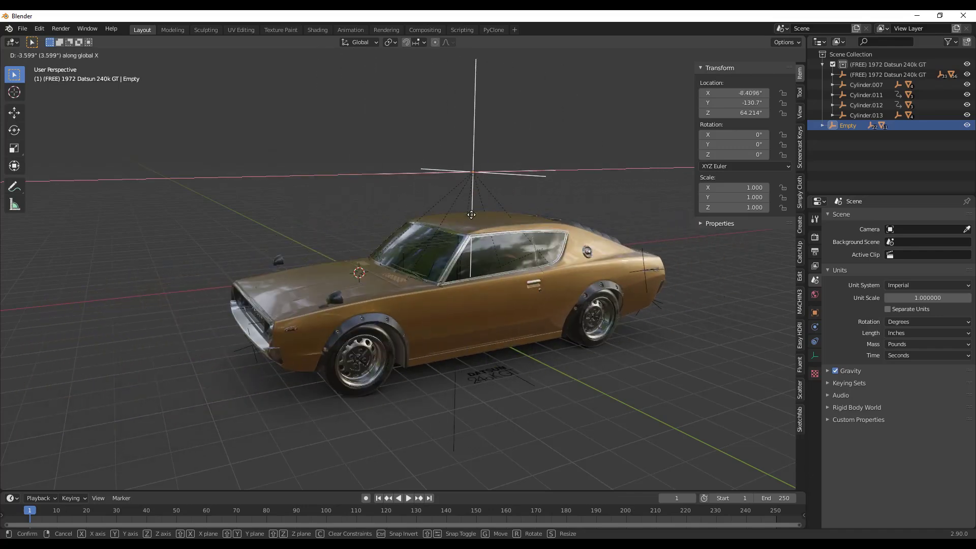
{"action": "left_click", "coordinate": [463, 203]}
{"action": "scroll", "coordinate": [435, 295], "scroll_direction": "down", "scroll_amount": 1}
{"action": "middle_click_drag", "start_coordinate": [436, 295], "coordinate": [430, 335]}
{"action": "scroll", "coordinate": [314, 383], "scroll_direction": "up", "scroll_amount": 3}
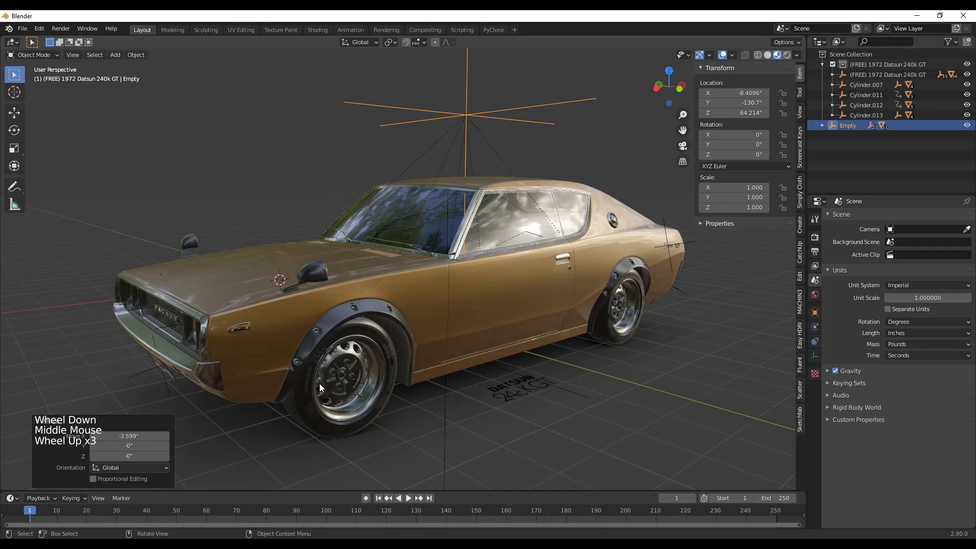
Set the opposite front wheel's X and Y rotation to 0° and paste the copied driver onto its X rotation
{"action": "scroll", "coordinate": [357, 373], "scroll_direction": "down", "scroll_amount": 4}
{"action": "middle_click_drag", "start_coordinate": [357, 373], "coordinate": [487, 310]}
{"action": "left_click", "coordinate": [495, 363]}
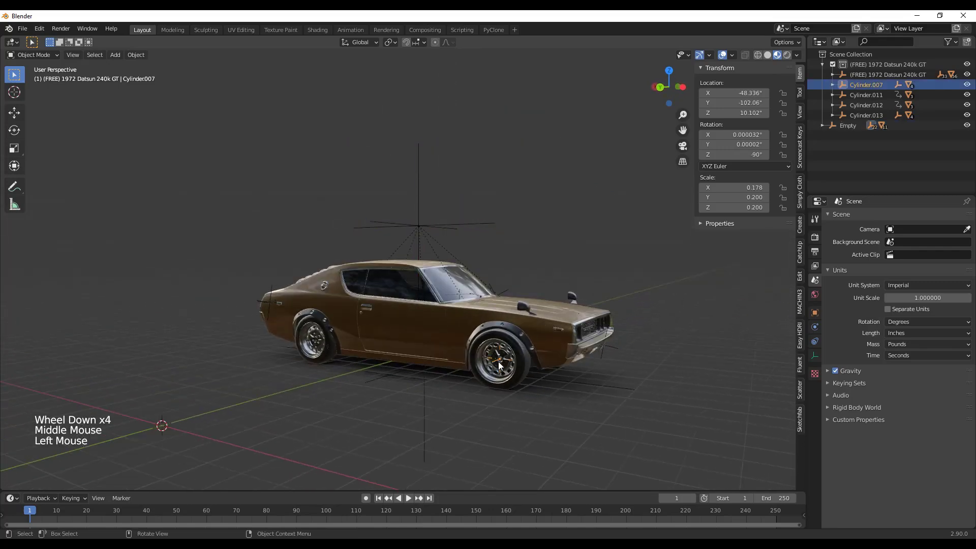
{"action": "double_click", "coordinate": [732, 135]}
{"action": "type", "text": "0"}
{"action": "key", "text": "Tab"}
{"action": "type", "text": "0"}
{"action": "key", "text": "Return"}
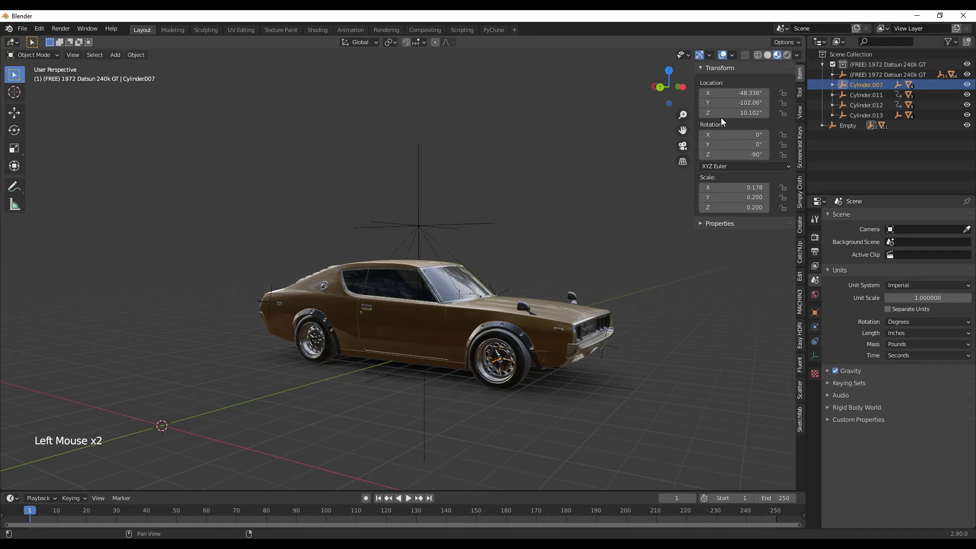
{"action": "right_click", "coordinate": [737, 136]}
{"action": "left_click", "coordinate": [723, 137]}
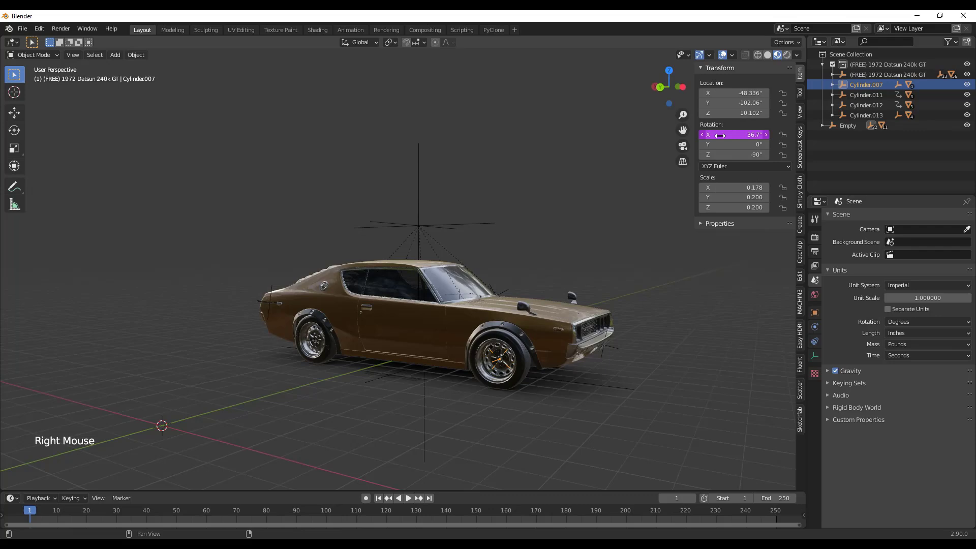
Zero the X and Y rotation of the rear wheel on the opposite side and paste the copied driver onto its X rotation
{"action": "left_click", "coordinate": [312, 342]}
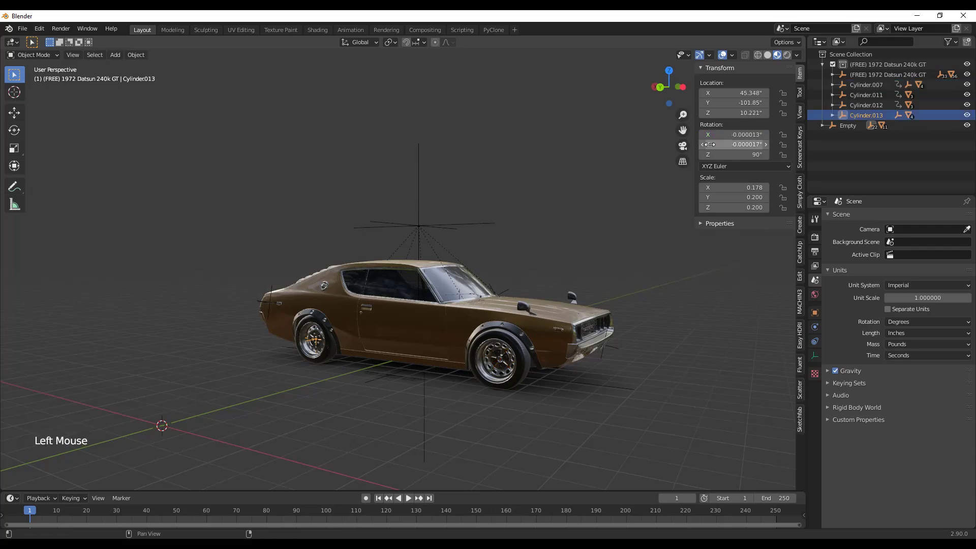
{"action": "left_click_drag", "start_coordinate": [731, 144], "coordinate": [731, 135]}
{"action": "type", "text": "0"}
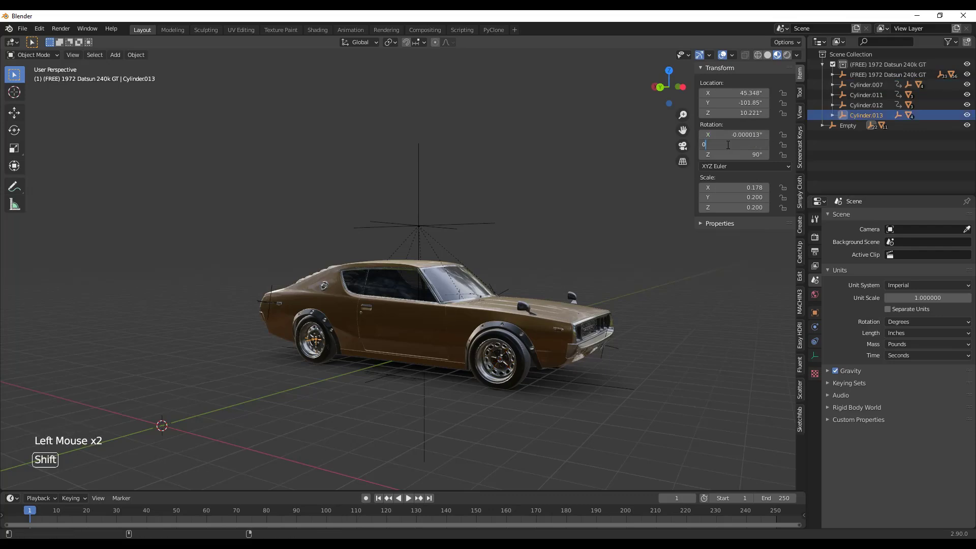
{"action": "key", "text": "Return"}
{"action": "right_click", "coordinate": [729, 135]}
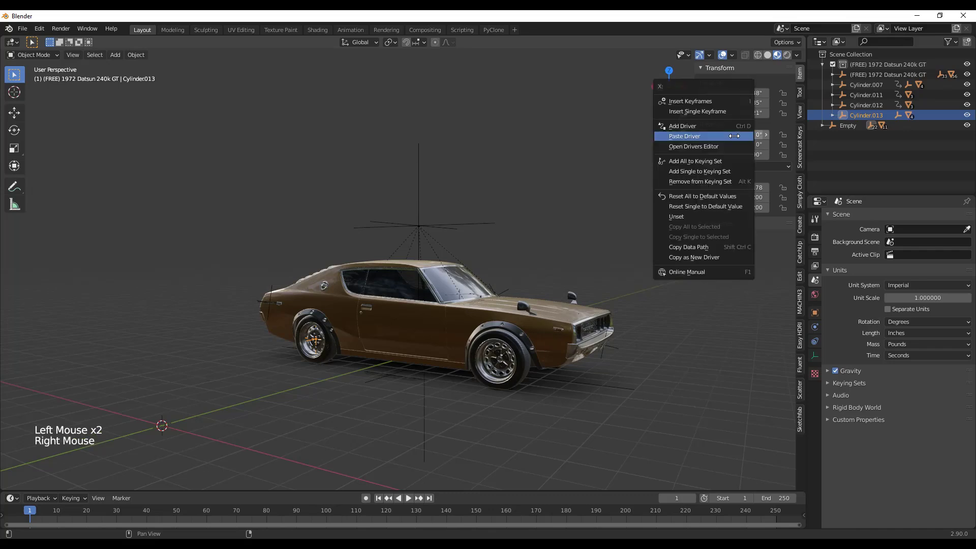
{"action": "left_click", "coordinate": [699, 134]}
Move the control empty in the negative X direction to compare the rotation of the opposite side's front and rear wheels
{"action": "left_click", "coordinate": [422, 228]}
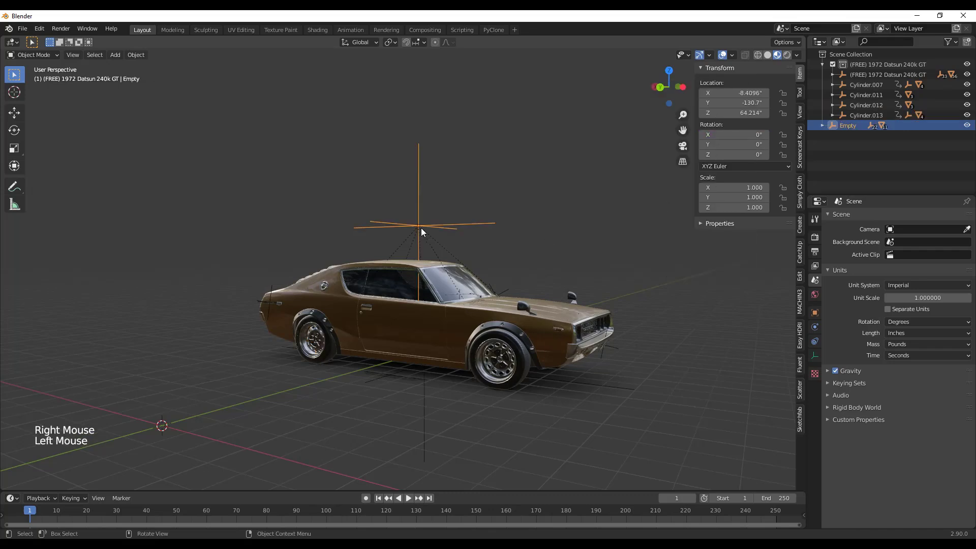
{"action": "key", "text": "g"}
{"action": "key", "text": "x"}
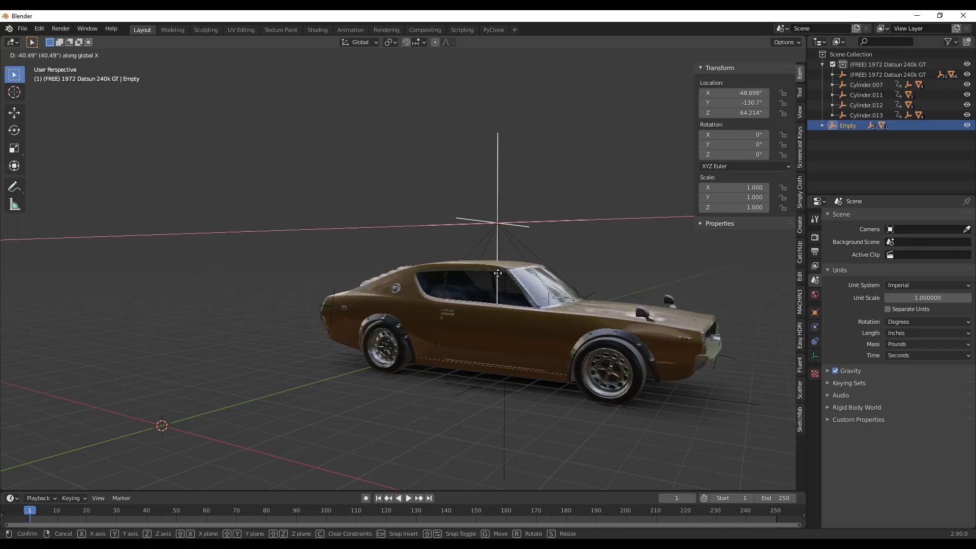
{"action": "left_click", "coordinate": [372, 333]}
Reverse the opposite rear wheel's rotation by setting its X rotation driver expression to var*3
{"action": "left_click", "coordinate": [362, 350]}
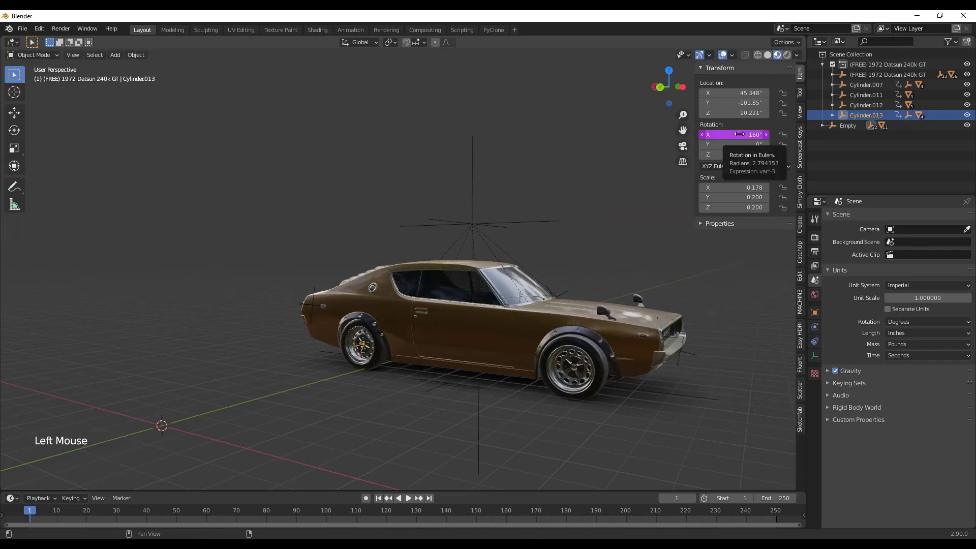
{"action": "right_click", "coordinate": [738, 136]}
{"action": "left_click", "coordinate": [695, 146]}
{"action": "left_click", "coordinate": [664, 191]}
{"action": "key", "text": "Right"}
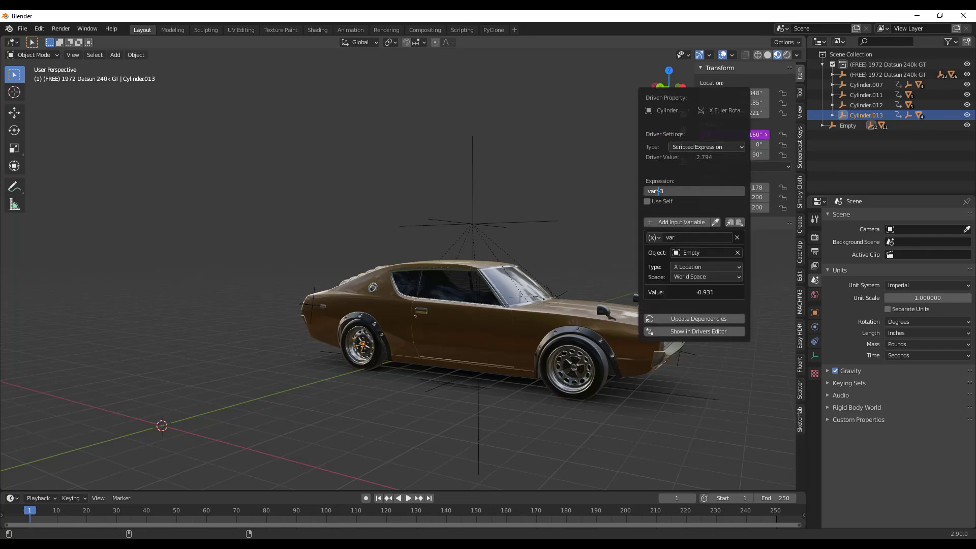
{"action": "key", "text": "Delete"}
{"action": "key", "text": "Return"}
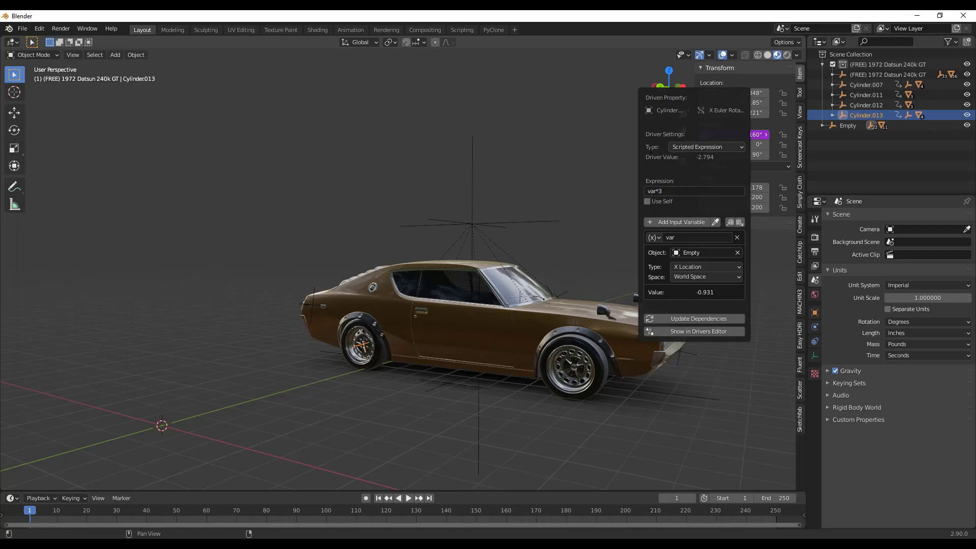
Test the wheels' rotation by moving the control empty about 9.38" and then about -7.99" along the X axis
{"action": "left_click", "coordinate": [474, 227]}
{"action": "key", "text": "g"}
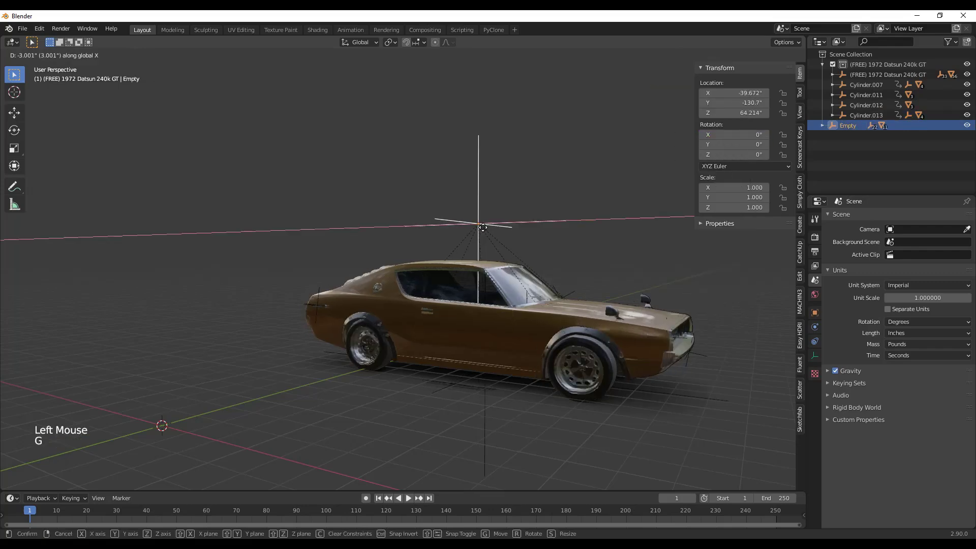
{"action": "left_click", "coordinate": [468, 258]}
{"action": "middle_click_drag", "start_coordinate": [468, 258], "coordinate": [417, 240]}
{"action": "scroll", "coordinate": [661, 342], "scroll_direction": "up", "scroll_amount": 2}
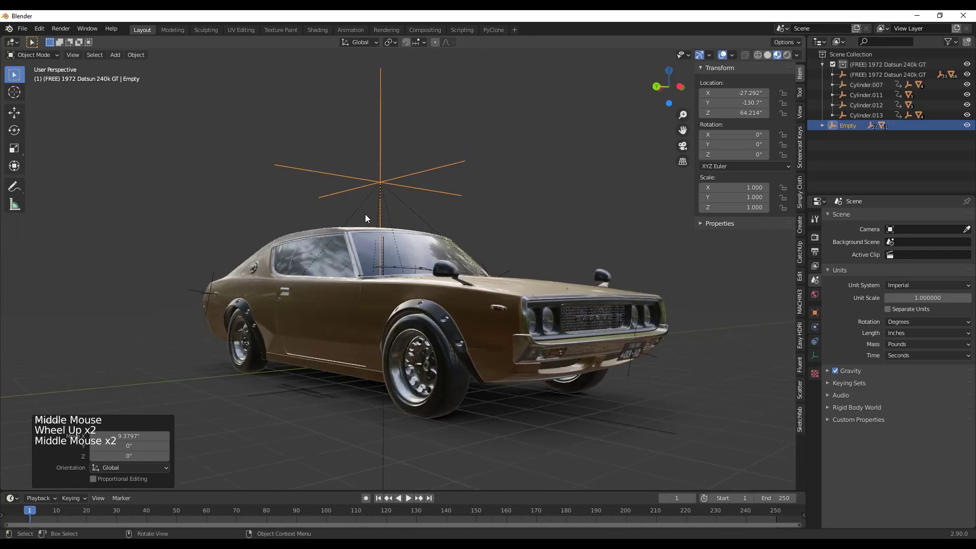
{"action": "key", "text": "g"}
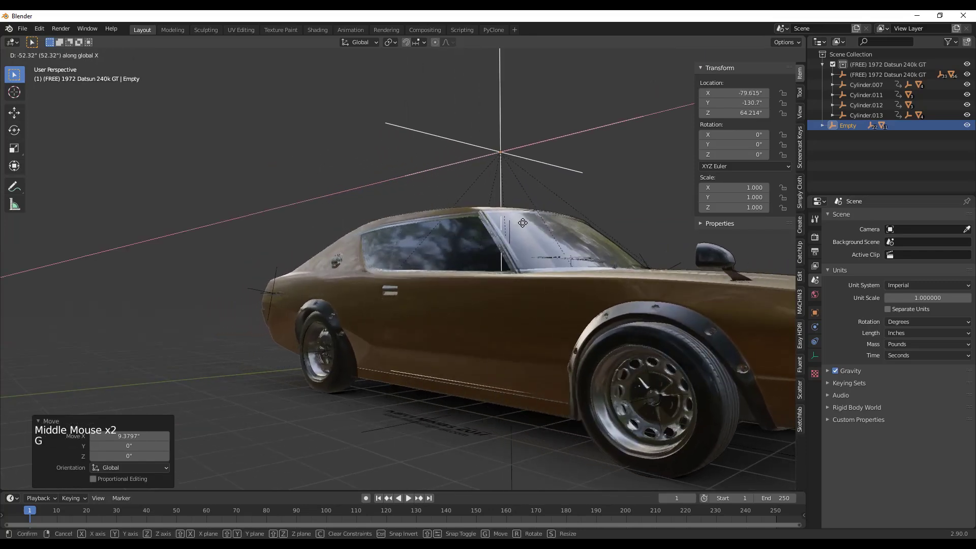
{"action": "left_click", "coordinate": [411, 230]}
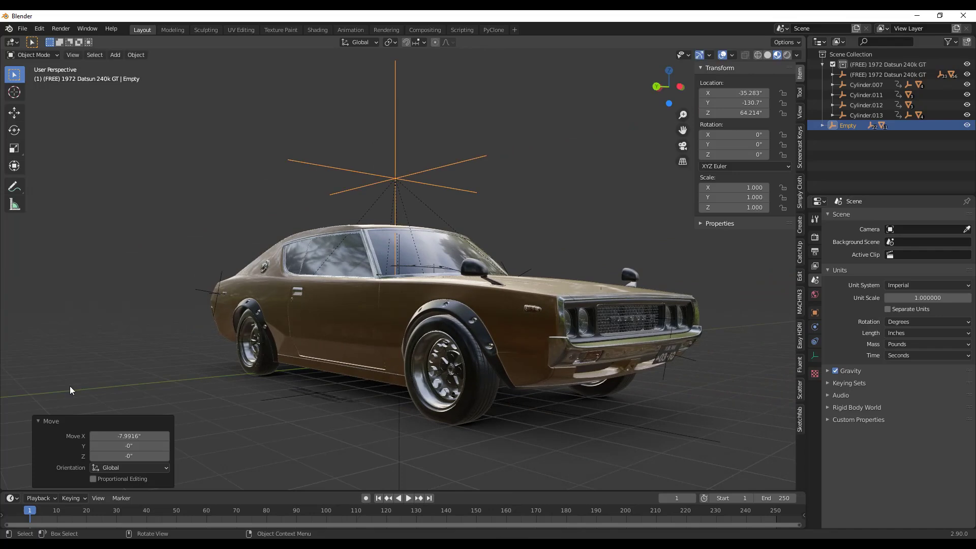